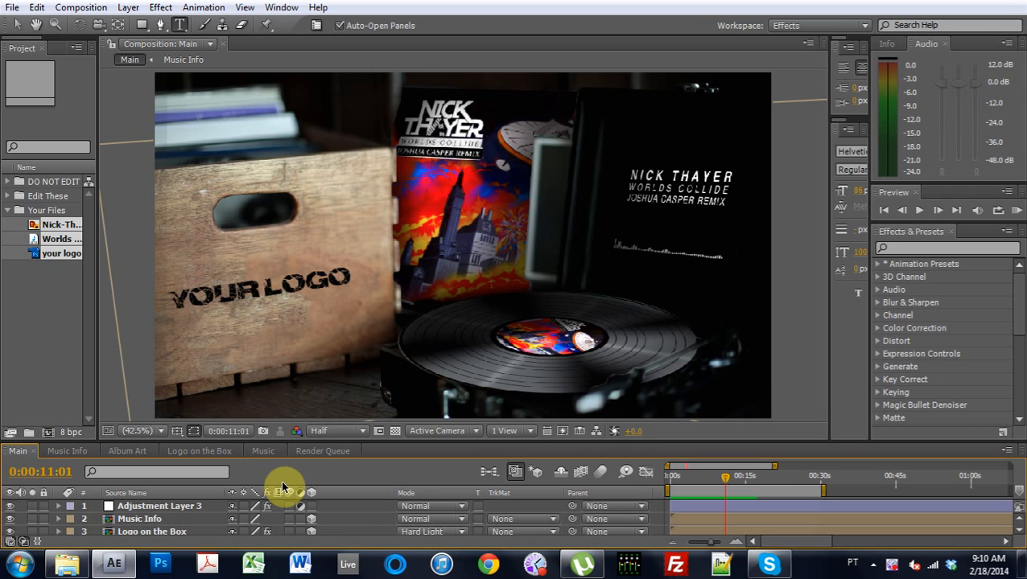
Preview the Main composition and move the current time to 0:01:31:03.
{"action": "key", "text": "KP_0"}
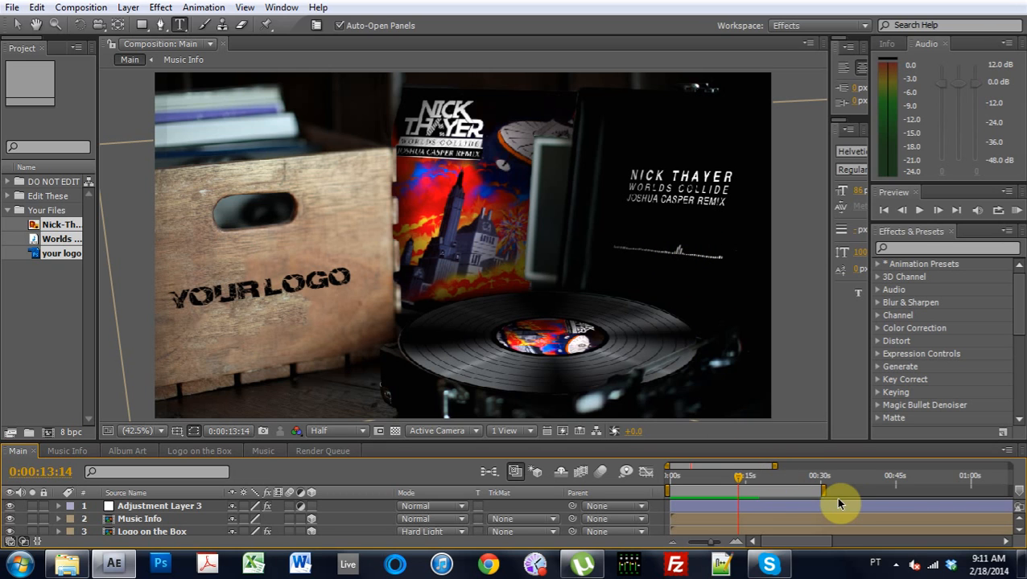
{"action": "mouse_move", "coordinate": [821, 494]}
{"action": "left_mouse_down"}
{"action": "mouse_move", "coordinate": [1016, 493]}
{"action": "mouse_move", "coordinate": [967, 502]}
{"action": "mouse_move", "coordinate": [871, 468]}
{"action": "mouse_move", "coordinate": [786, 469]}
{"action": "left_mouse_up"}
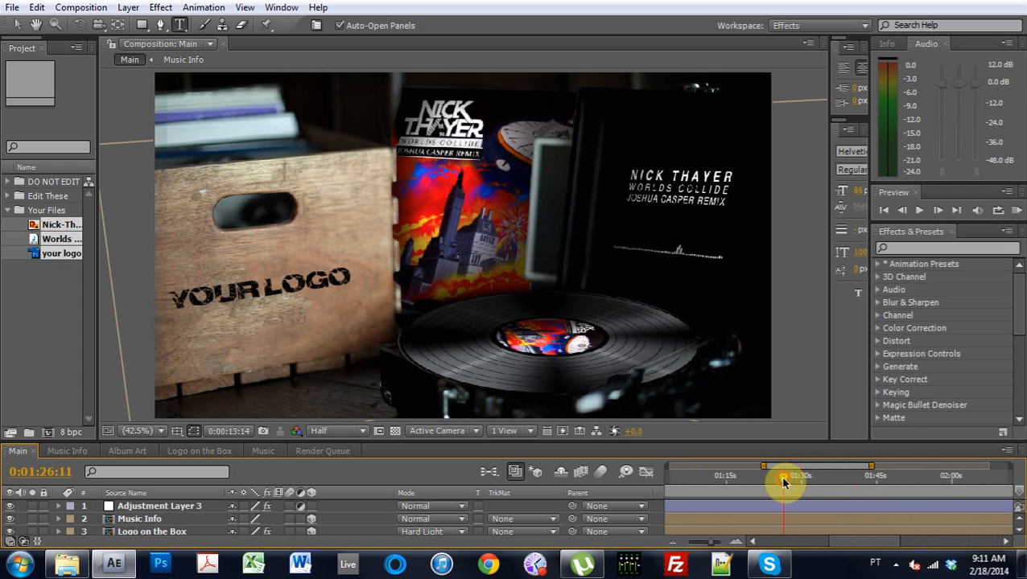
{"action": "left_click", "coordinate": [795, 478]}
{"action": "left_click", "coordinate": [807, 478]}
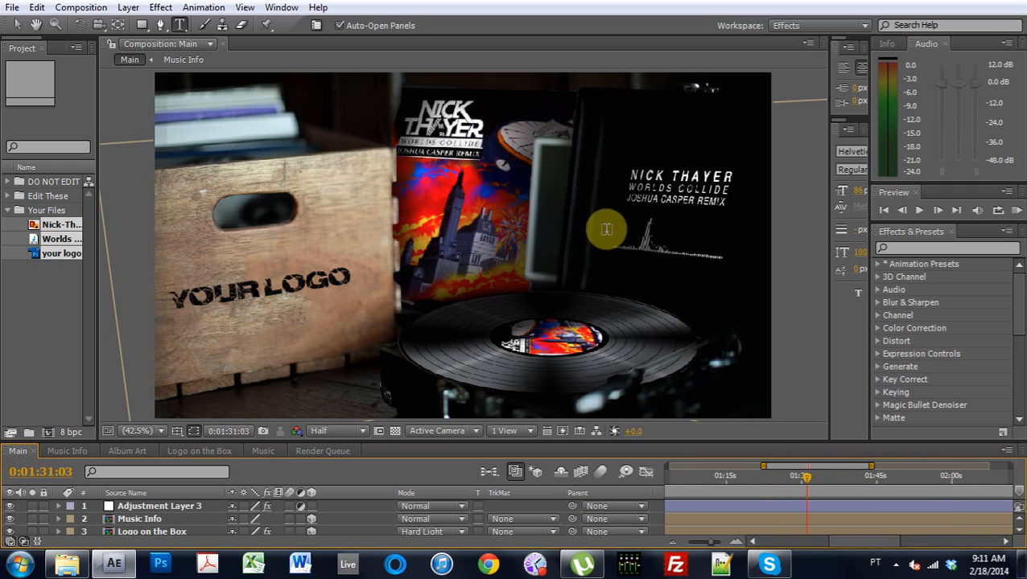
Enlarge the song title and audio spectrum to 100% and set the preview resolution to Full.
{"action": "scroll", "coordinate": [676, 258], "scroll_direction": "up", "scroll_amount": 2}
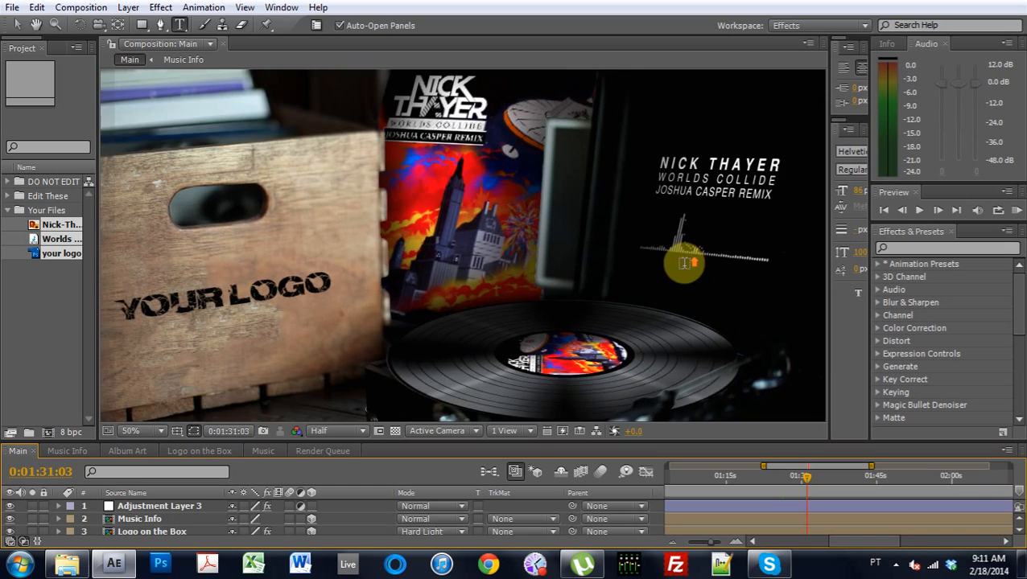
{"action": "key", "text": "space"}
{"action": "left_click_drag", "start_coordinate": [740, 273], "coordinate": [346, 336]}
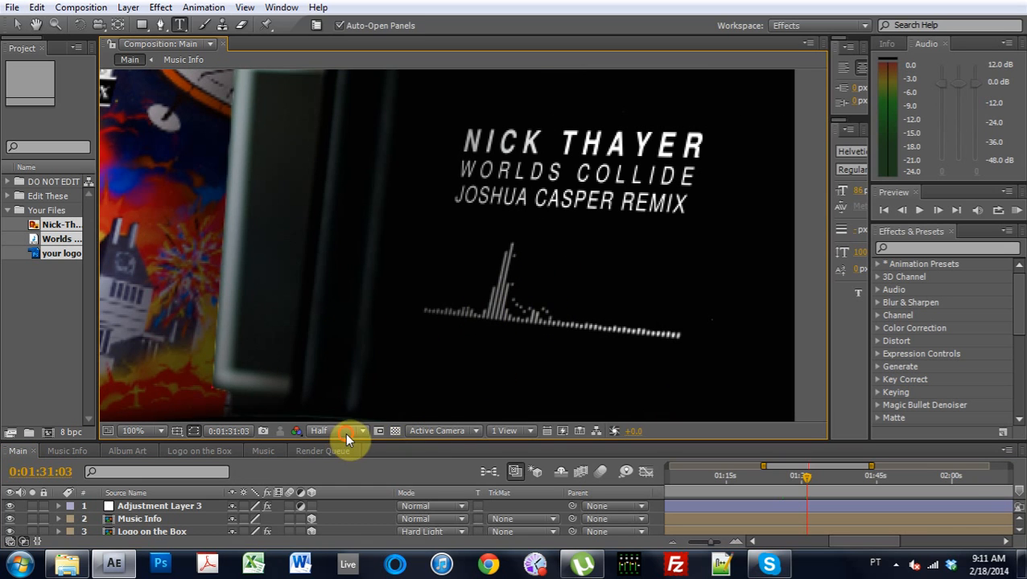
{"action": "left_click", "coordinate": [346, 433]}
{"action": "left_click", "coordinate": [347, 336]}
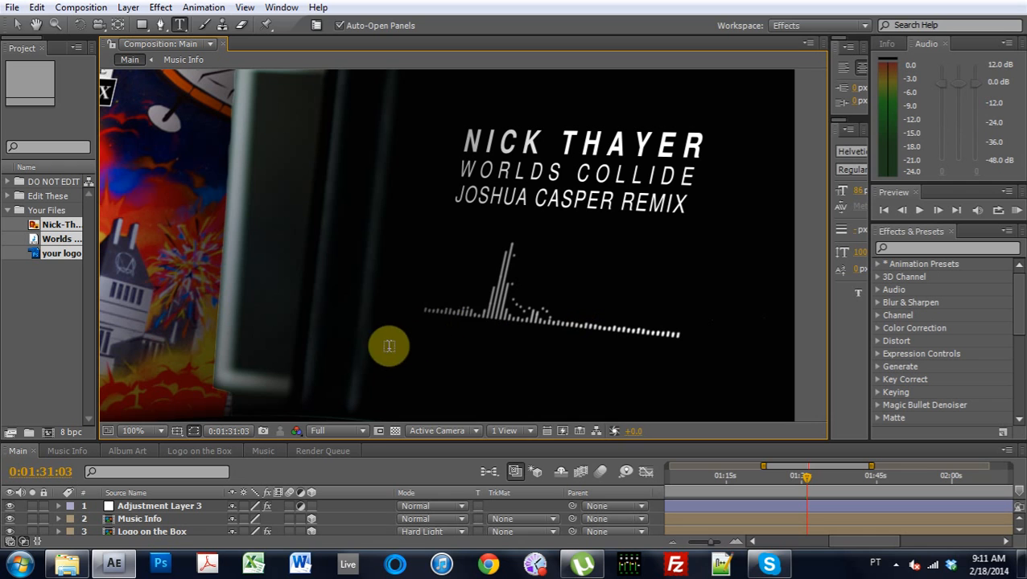
Set the composition magnification to Fit up to 100% and the preview resolution to Half.
{"action": "scroll", "coordinate": [348, 275], "scroll_direction": "down", "scroll_amount": 4}
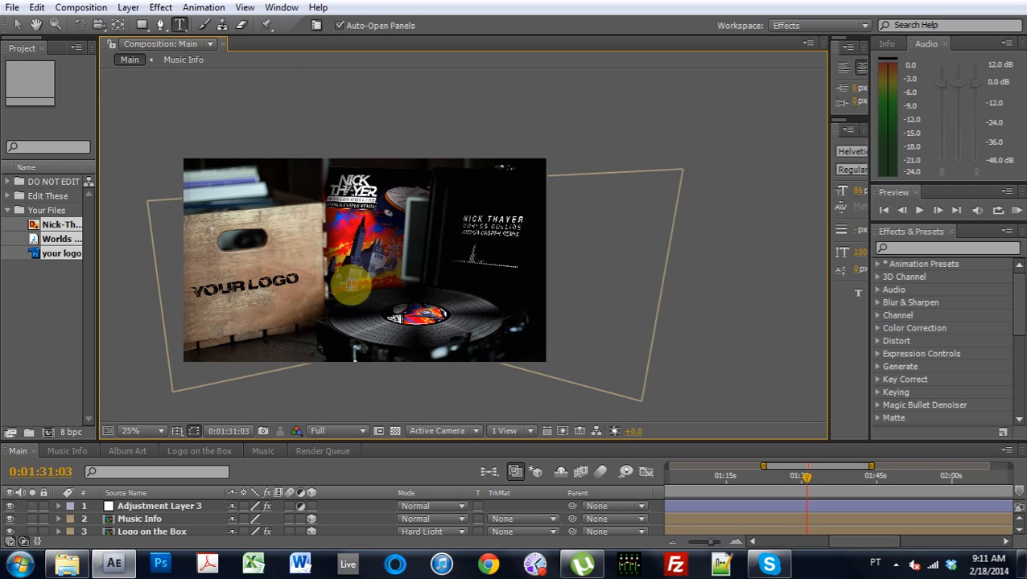
{"action": "key", "text": "h"}
{"action": "left_click_drag", "start_coordinate": [341, 265], "coordinate": [432, 264]}
{"action": "scroll", "coordinate": [458, 269], "scroll_direction": "up", "scroll_amount": 2}
{"action": "left_click", "coordinate": [163, 431]}
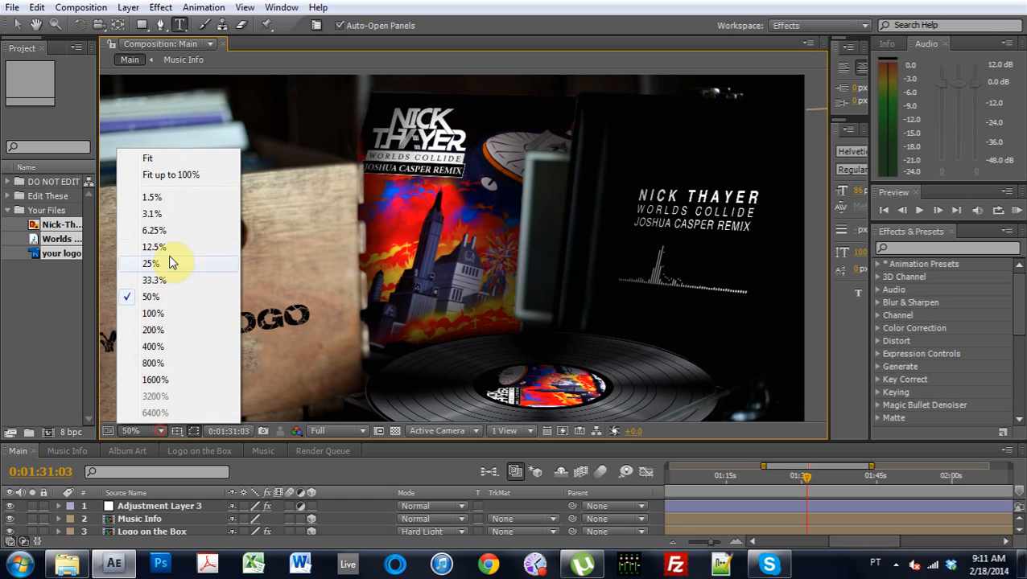
{"action": "left_click", "coordinate": [173, 175]}
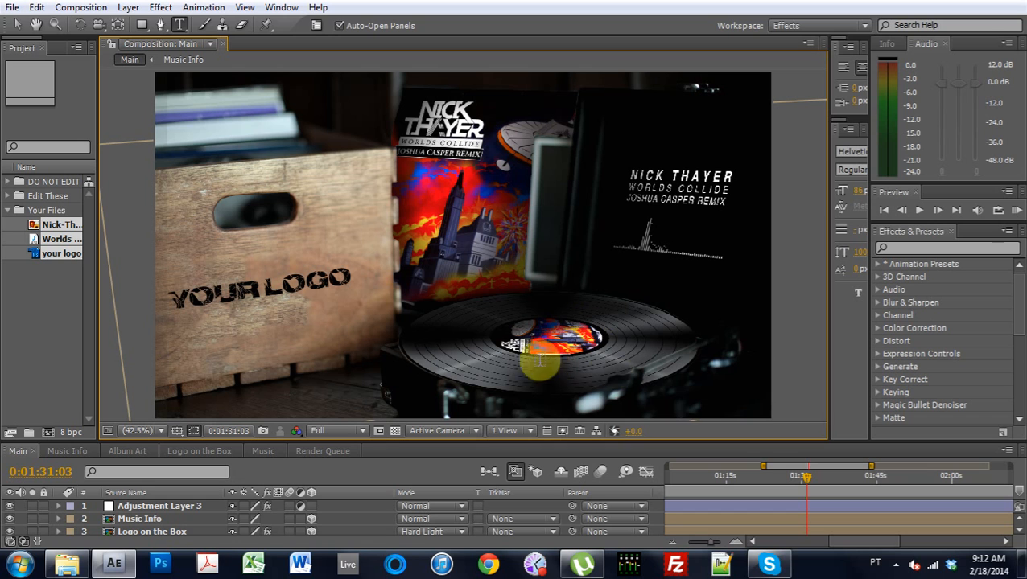
{"action": "left_click", "coordinate": [355, 432]}
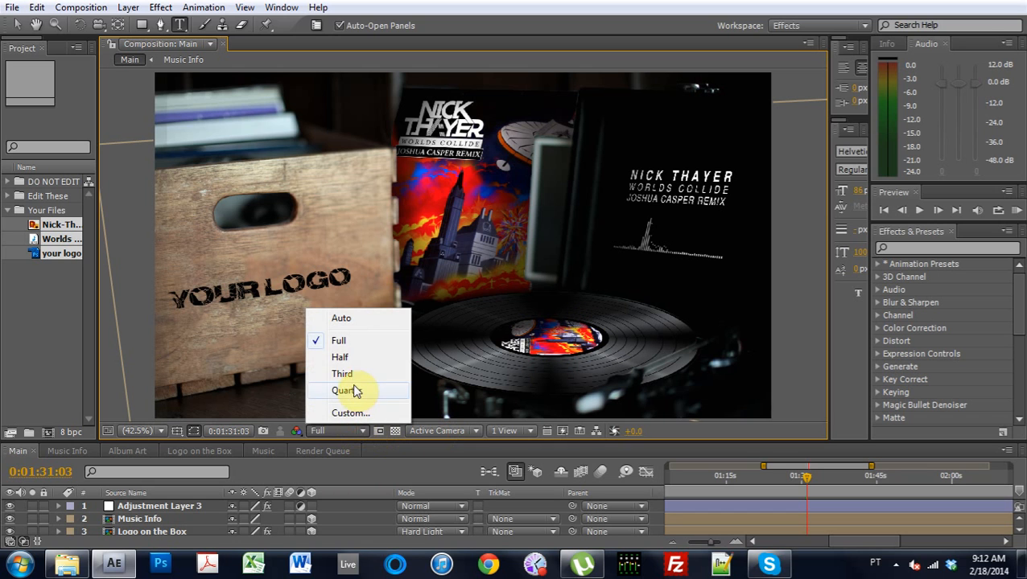
{"action": "left_click", "coordinate": [361, 356]}
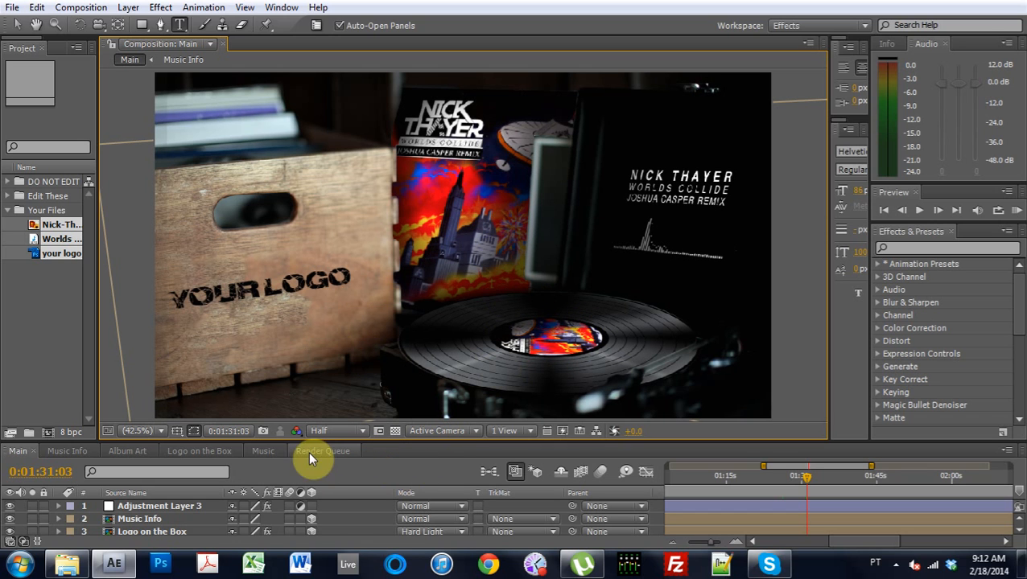
Open the Album Art composition and enlarge the timeline and project areas so layers and full file names are readable.
{"action": "left_click", "coordinate": [131, 451]}
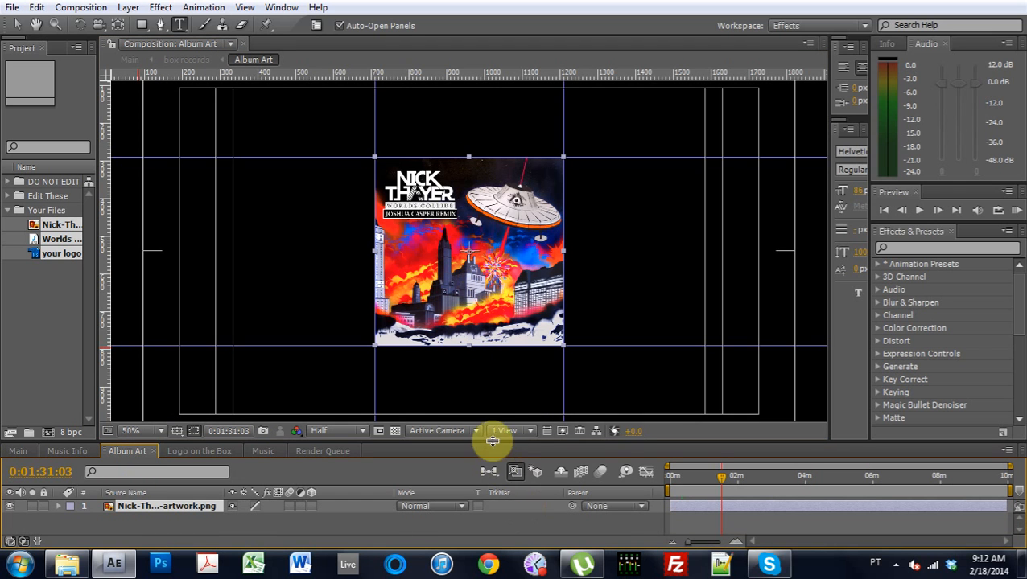
{"action": "left_click_drag", "start_coordinate": [493, 441], "coordinate": [562, 326]}
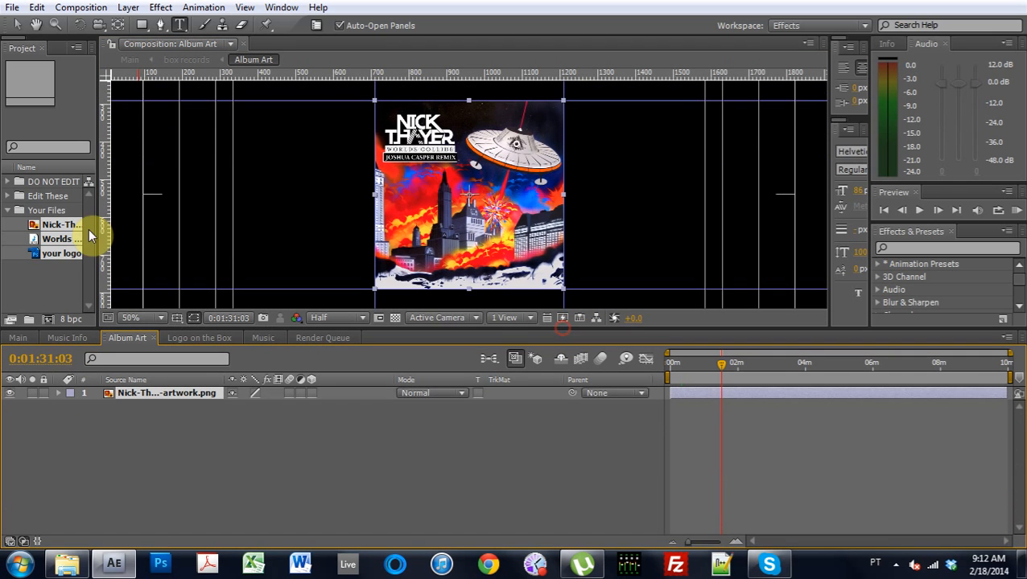
{"action": "left_click_drag", "start_coordinate": [96, 230], "coordinate": [319, 251]}
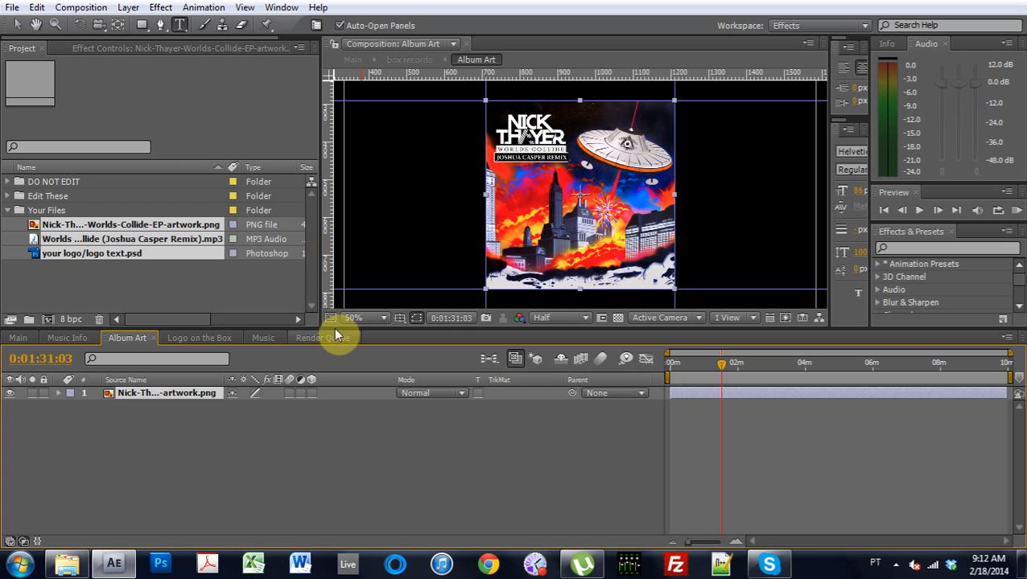
{"action": "left_click_drag", "start_coordinate": [333, 337], "coordinate": [333, 367]}
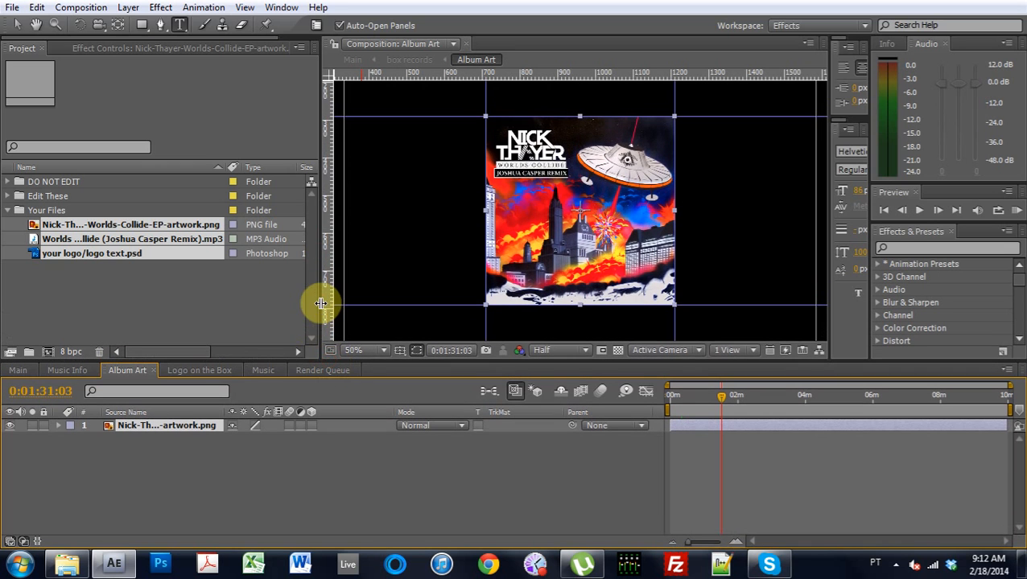
{"action": "left_click_drag", "start_coordinate": [320, 303], "coordinate": [263, 300]}
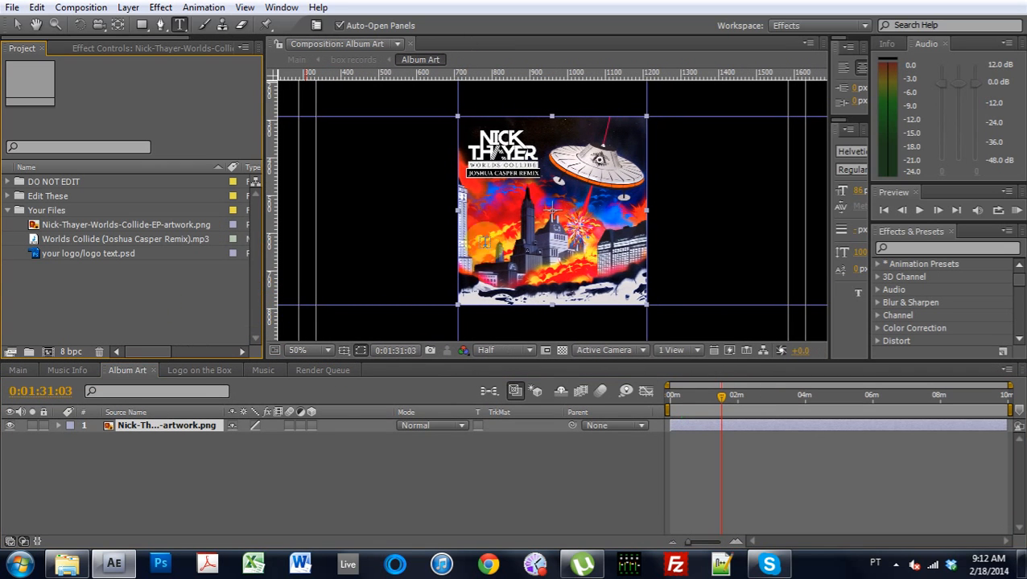
Return to the Main composition and delete the artwork PNG, the music MP3 and the logo PSD from the Your Files folder.
{"action": "left_click", "coordinate": [22, 371]}
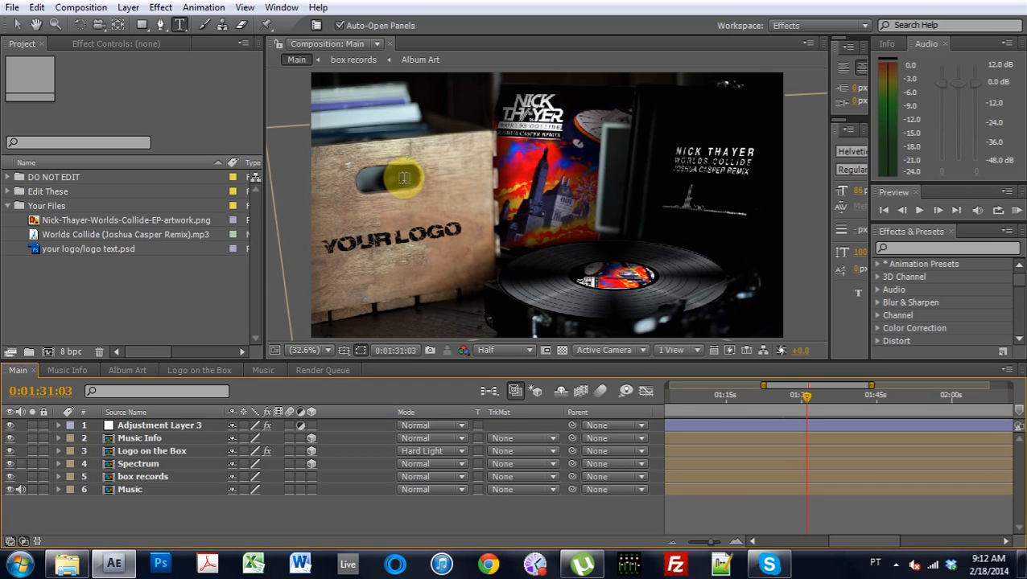
{"action": "left_click", "coordinate": [103, 219]}
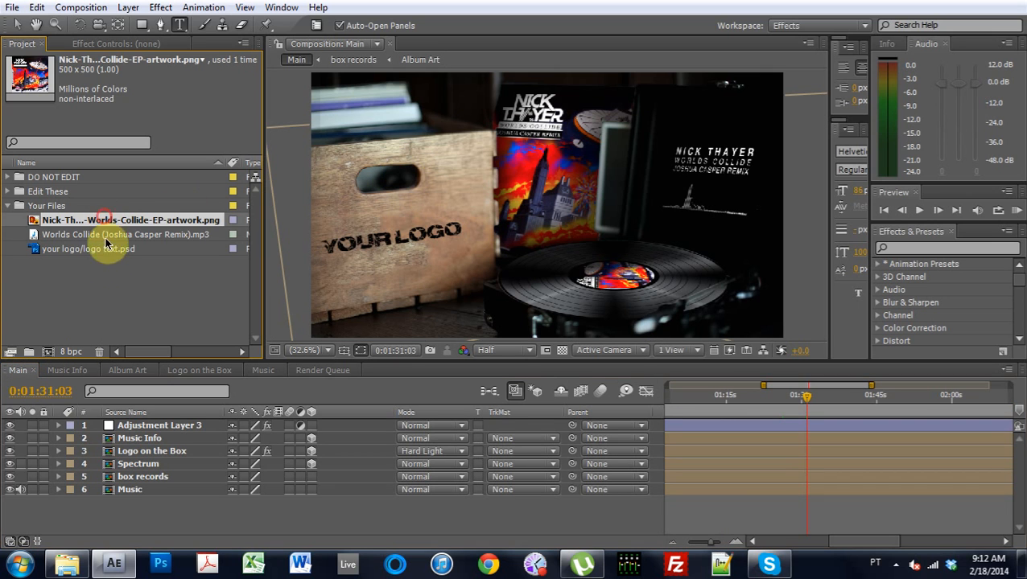
{"action": "left_click", "coordinate": [105, 249], "text": "shift"}
{"action": "key", "text": "Delete"}
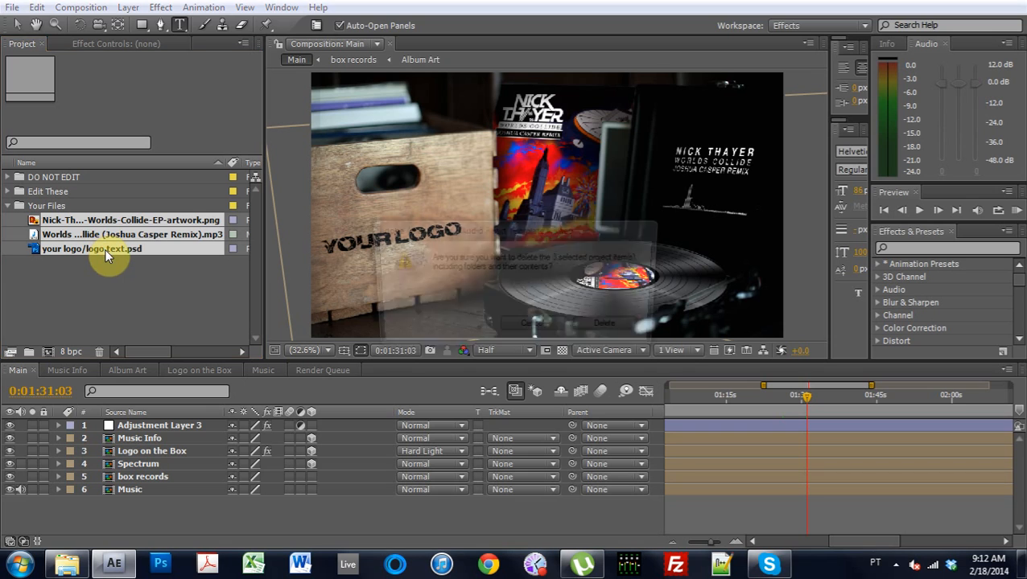
{"action": "left_click", "coordinate": [609, 329]}
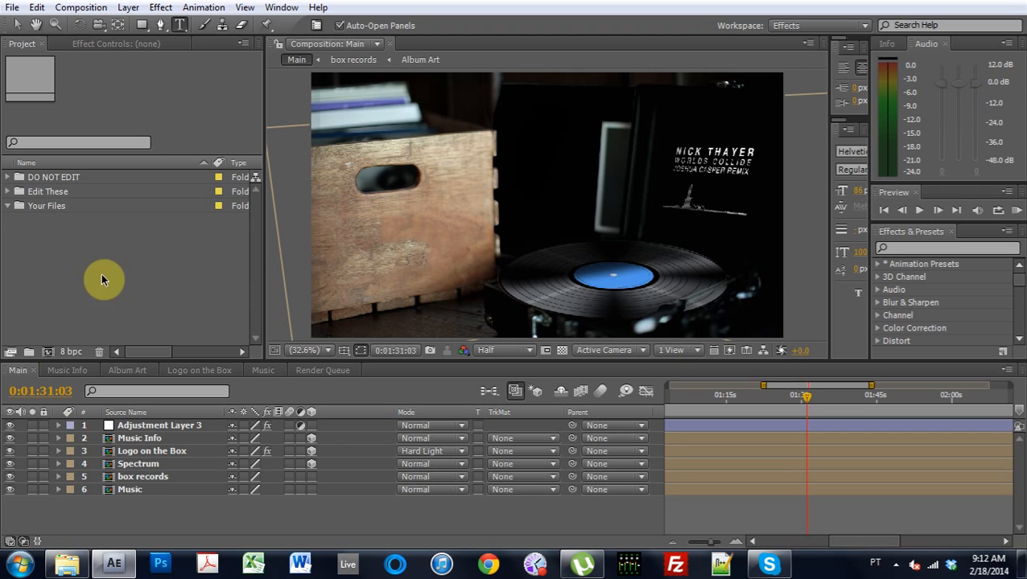
Start importing files into the Your Files folder.
{"action": "left_click", "coordinate": [48, 206]}
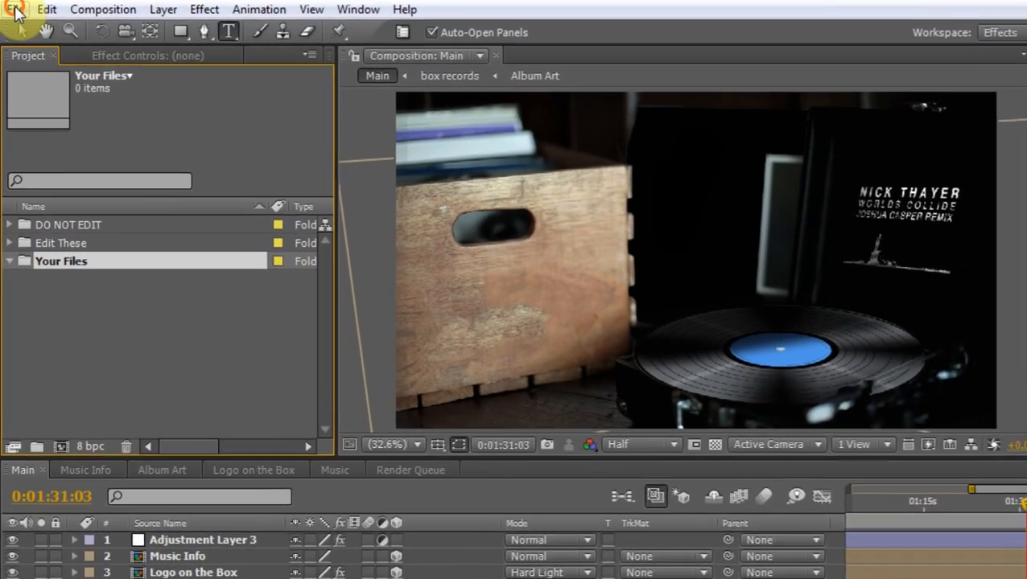
{"action": "left_click", "coordinate": [17, 12]}
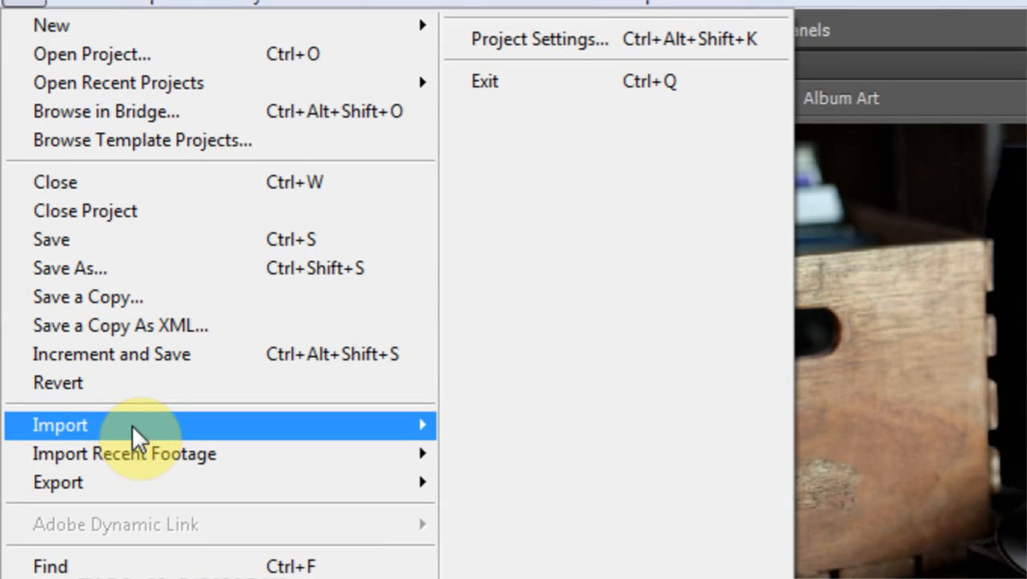
{"action": "mouse_move", "coordinate": [351, 430]}
{"action": "left_click", "coordinate": [501, 430]}
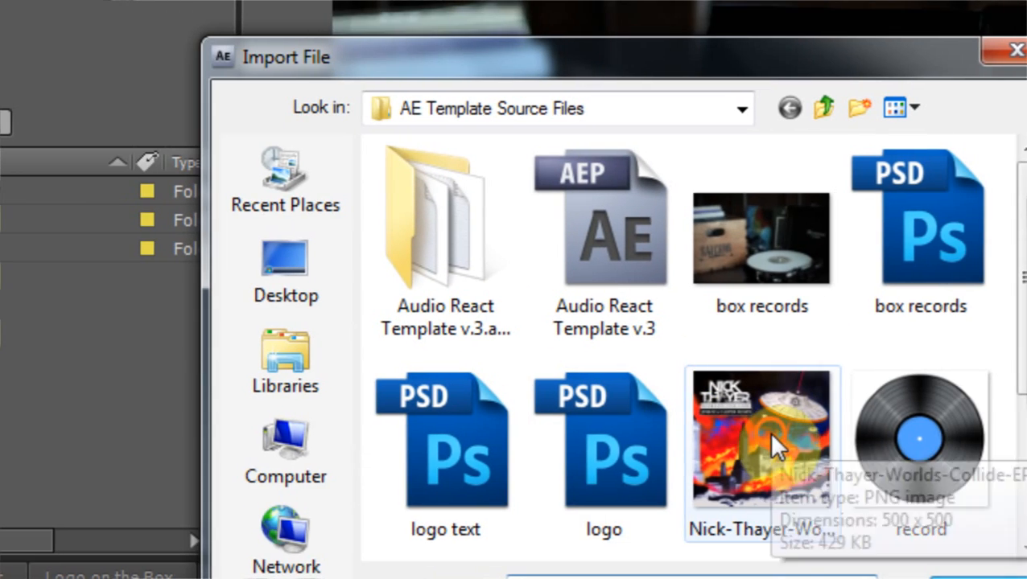
{"action": "left_click", "coordinate": [769, 431]}
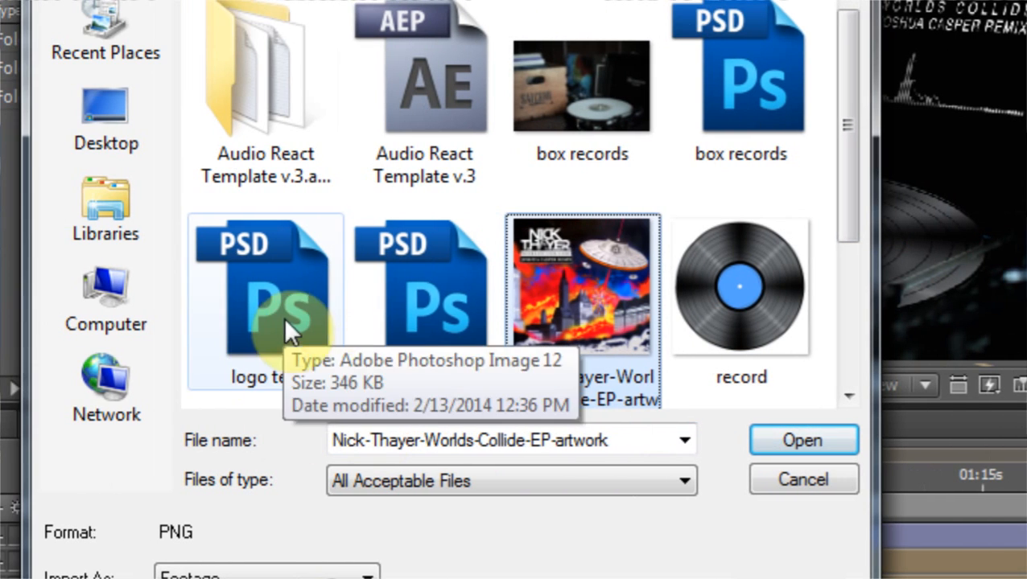
{"action": "left_click", "coordinate": [389, 308], "text": "ctrl"}
{"action": "left_click_drag", "start_coordinate": [809, 142], "coordinate": [808, 289]}
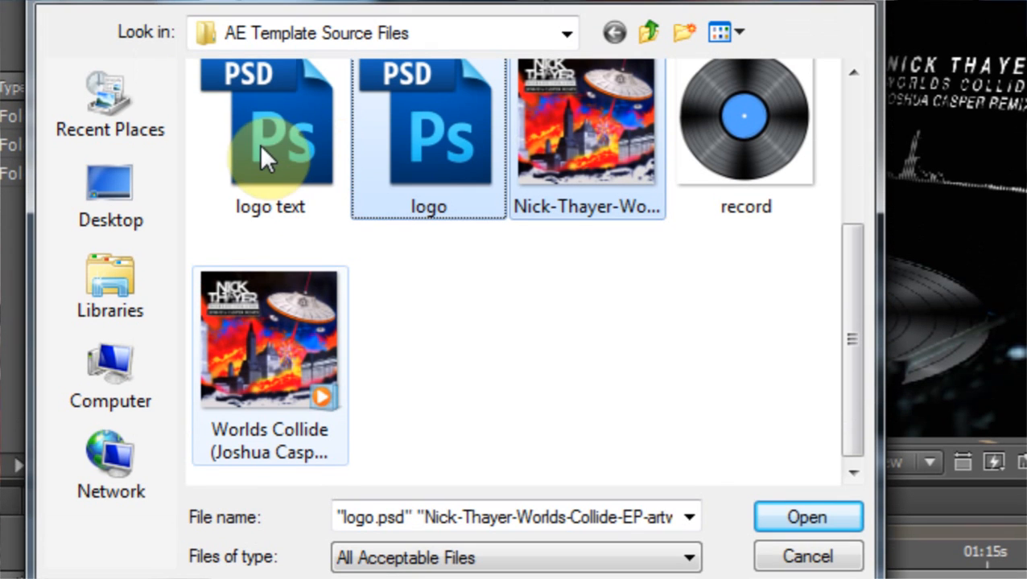
{"action": "left_click", "coordinate": [269, 94], "text": "ctrl"}
{"action": "left_click", "coordinate": [487, 386]}
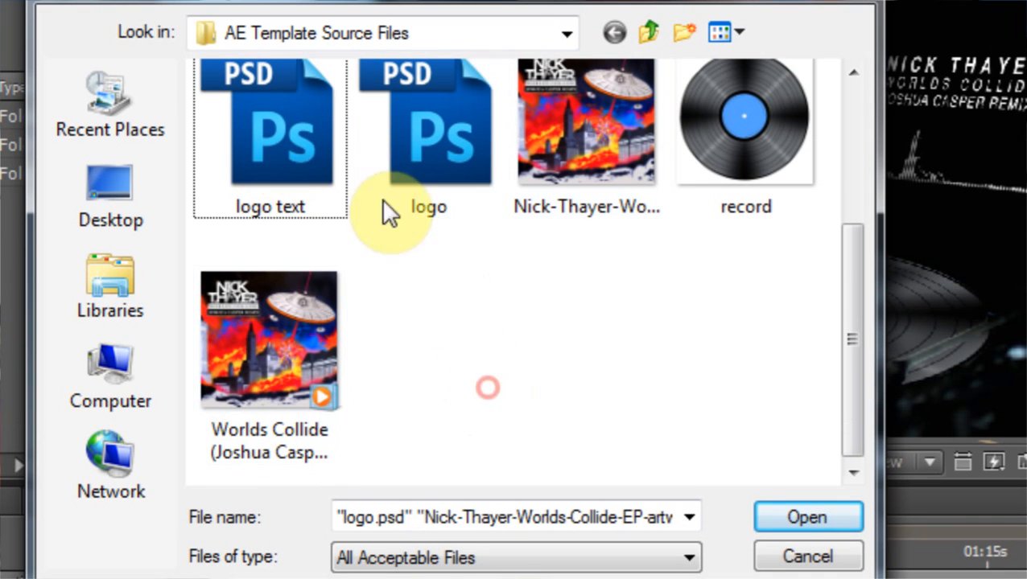
{"action": "left_click", "coordinate": [383, 205]}
Import logo text.psd, logo.psd, the Worlds Collide EP artwork PNG and the Worlds Collide MP3 as footage.
{"action": "left_click", "coordinate": [300, 152]}
{"action": "left_click", "coordinate": [417, 146], "text": "ctrl"}
{"action": "left_click", "coordinate": [577, 175], "text": "ctrl"}
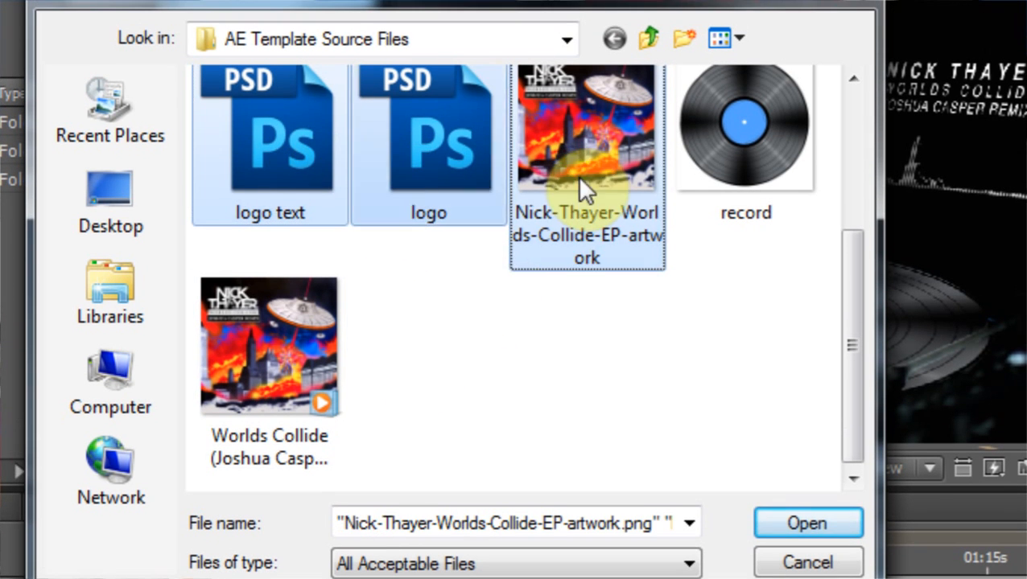
{"action": "left_click", "coordinate": [337, 252], "text": "ctrl"}
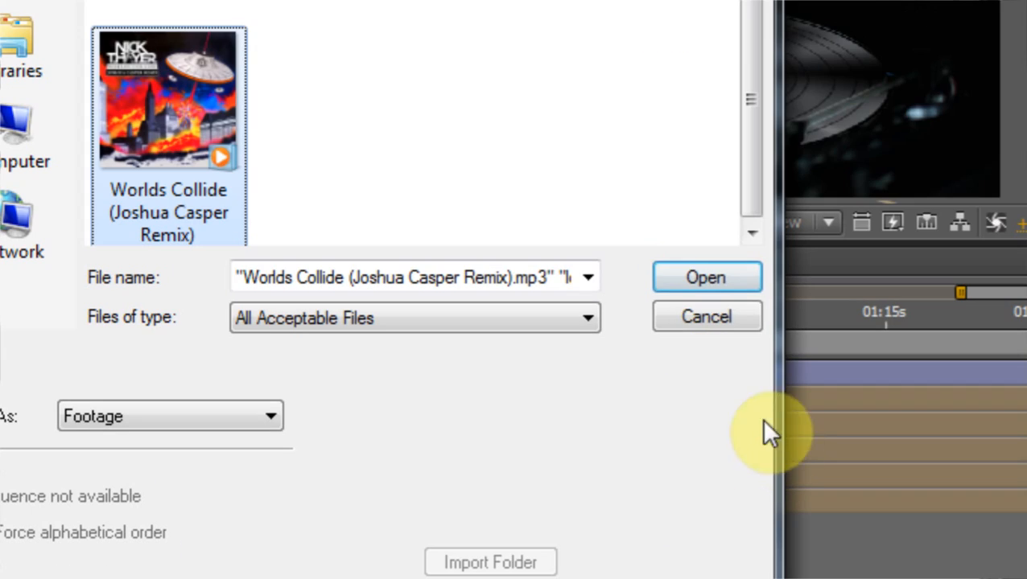
{"action": "left_click", "coordinate": [710, 279]}
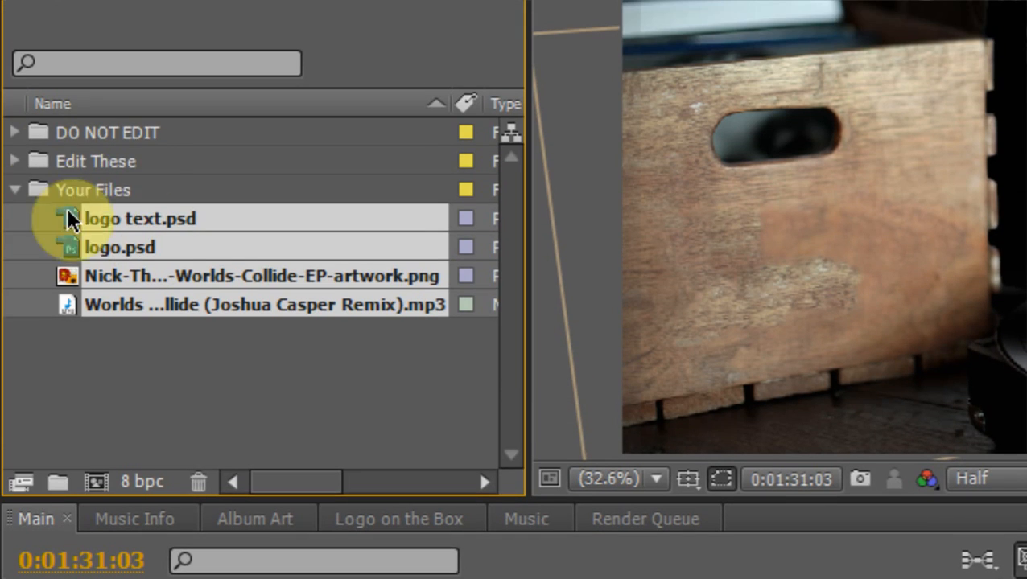
Remove logo.psd from the Your Files folder.
{"action": "left_click", "coordinate": [175, 399]}
{"action": "left_click", "coordinate": [136, 247]}
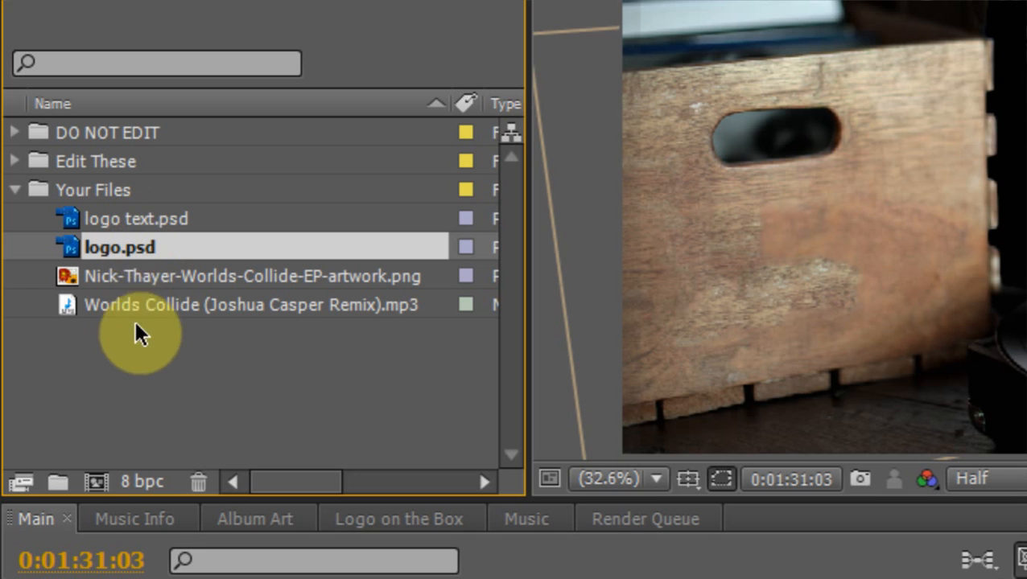
{"action": "left_click", "coordinate": [136, 221]}
{"action": "left_click_drag", "start_coordinate": [130, 244], "coordinate": [577, 378]}
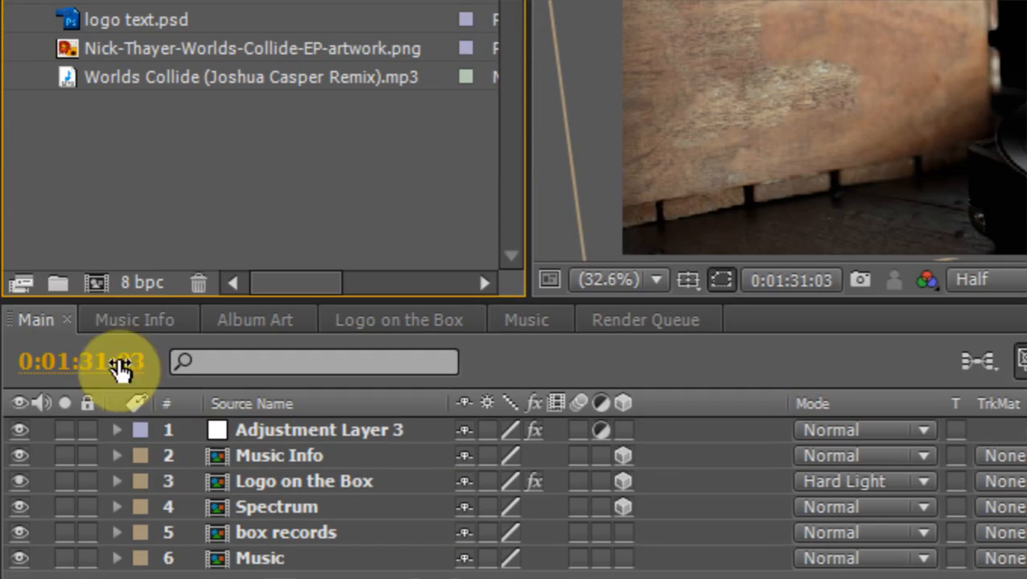
Open the Music Info composition containing the song title text and switch to the Selection tool.
{"action": "left_click", "coordinate": [134, 318]}
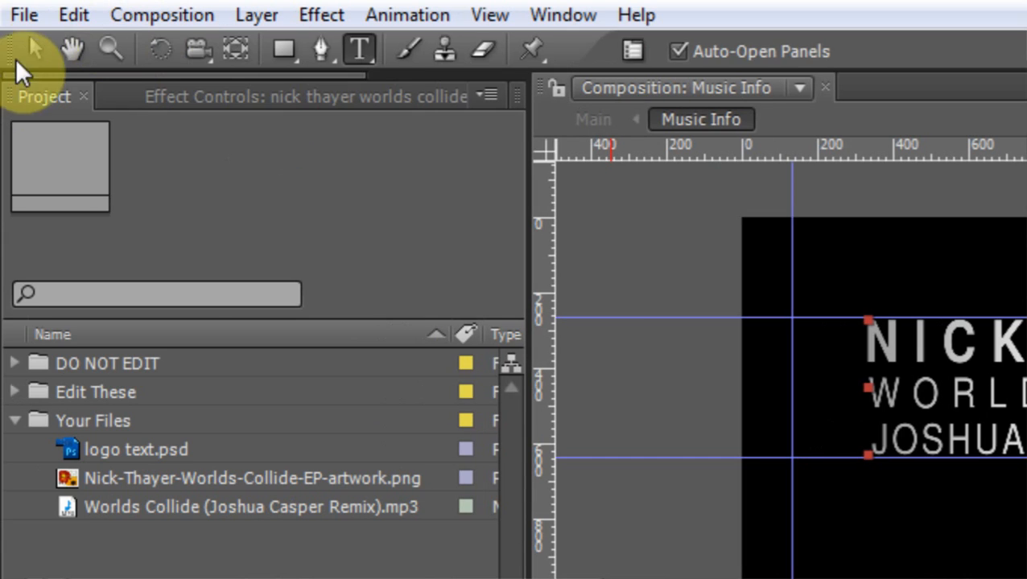
{"action": "left_click", "coordinate": [30, 48]}
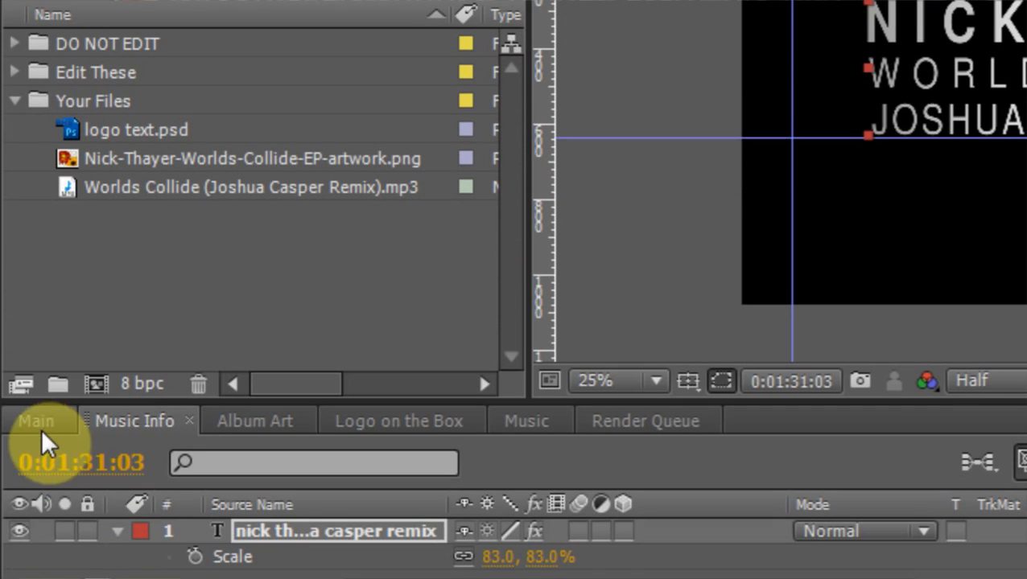
{"action": "left_click", "coordinate": [39, 520]}
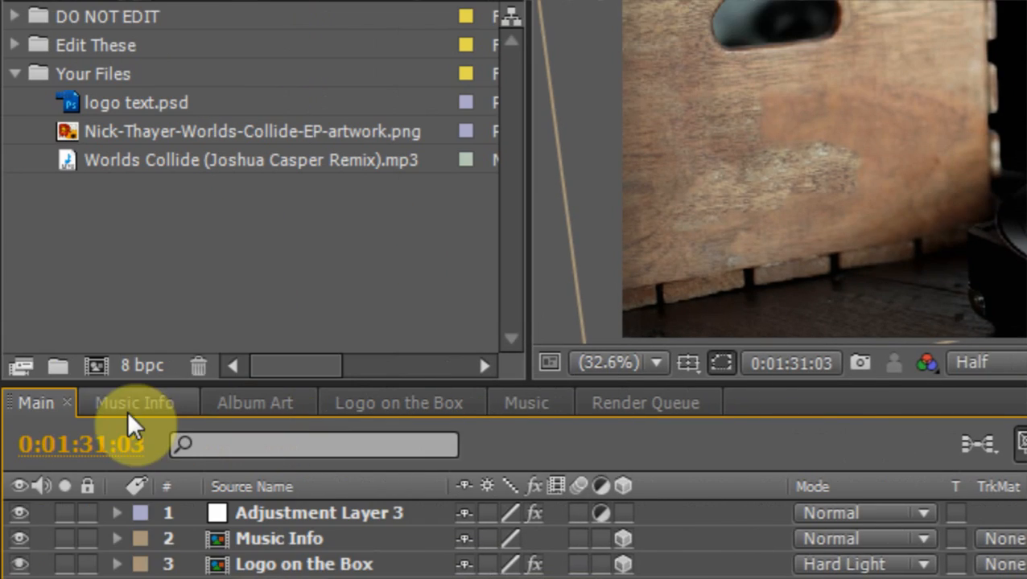
{"action": "left_click", "coordinate": [165, 404]}
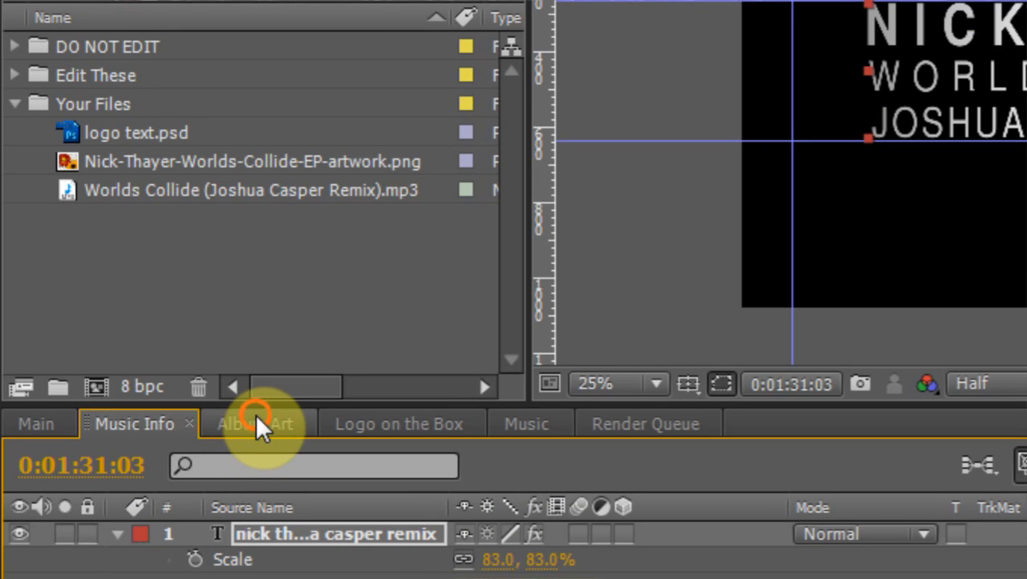
Place the Worlds Collide EP artwork PNG in the Album Art composition as a layer.
{"action": "left_click", "coordinate": [257, 423]}
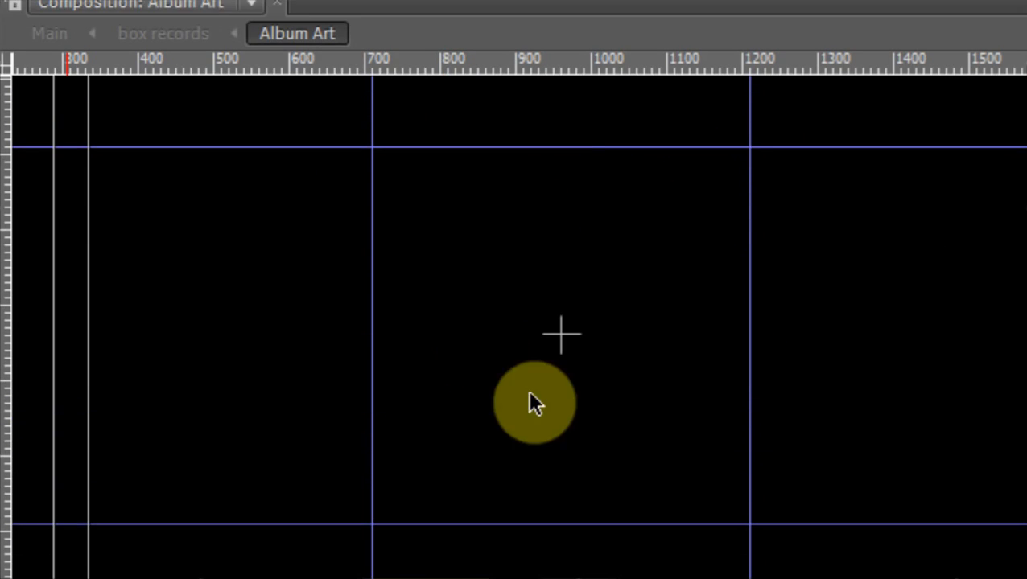
{"action": "left_click_drag", "start_coordinate": [92, 374], "coordinate": [282, 531]}
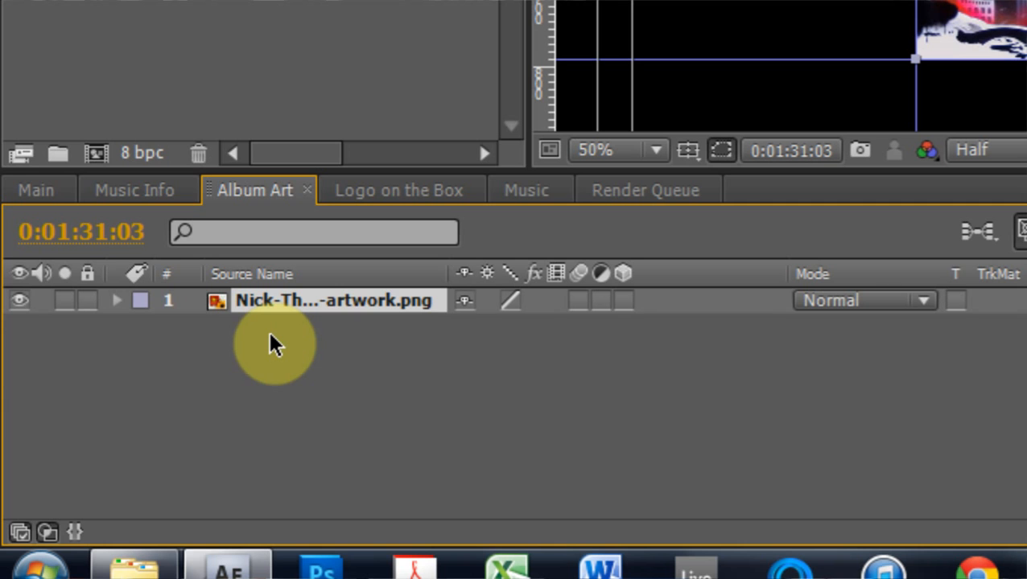
Try scaling the album artwork layer up to 111%, then restore its scale to 100%.
{"action": "key", "text": "s"}
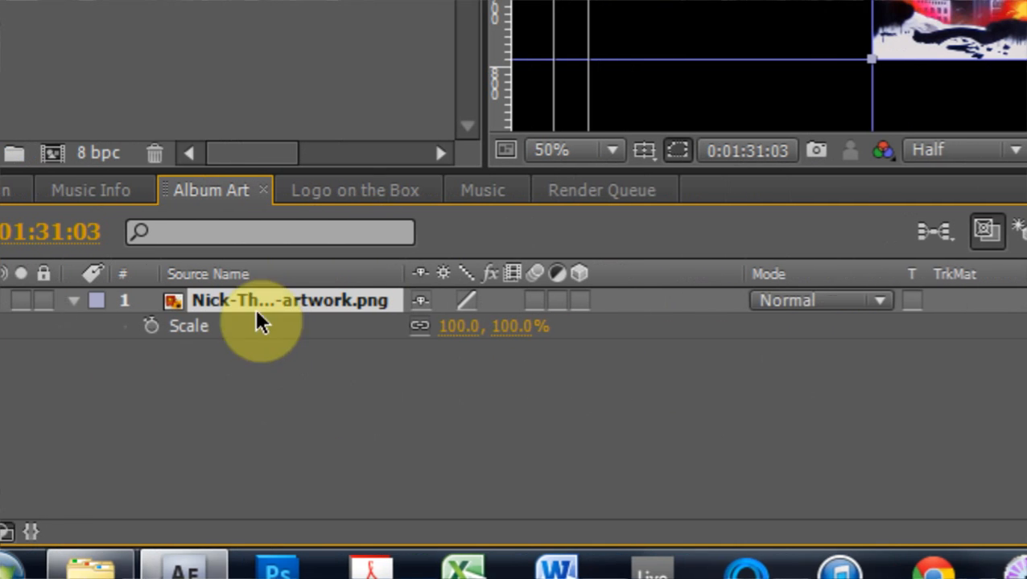
{"action": "left_click", "coordinate": [400, 329]}
{"action": "left_click_drag", "start_coordinate": [511, 338], "coordinate": [488, 330]}
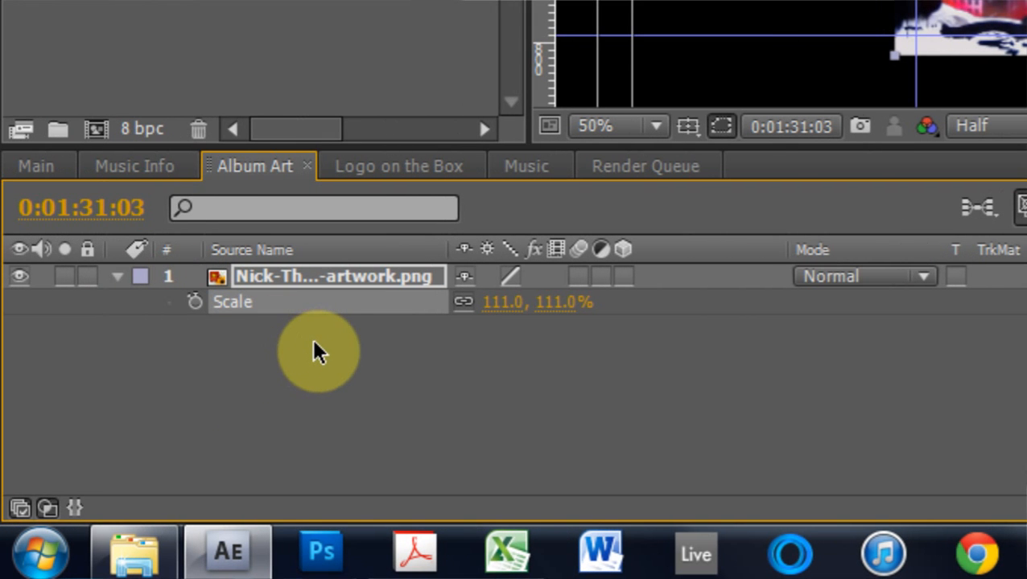
{"action": "left_click", "coordinate": [492, 302]}
{"action": "type", "text": "10"}
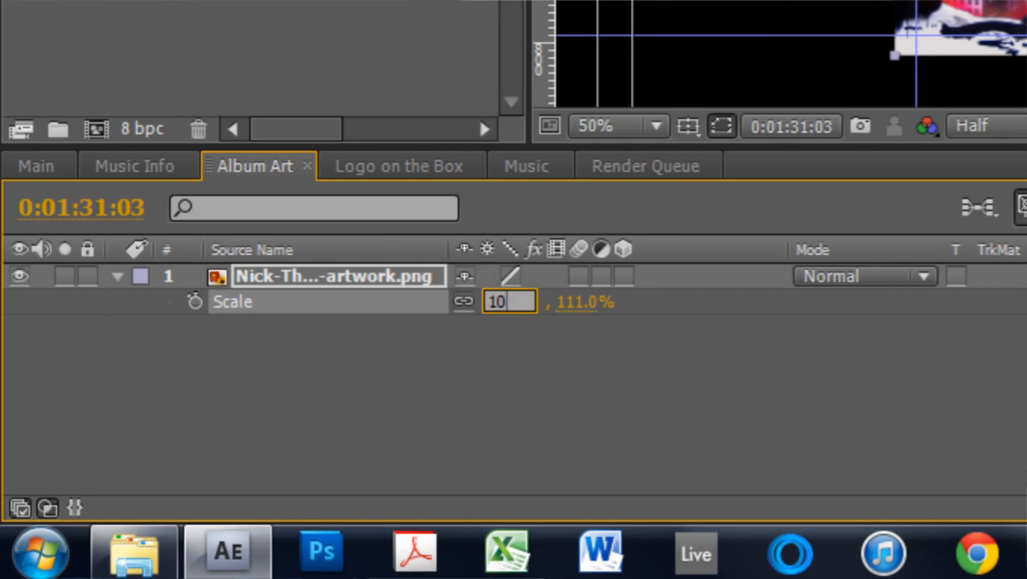
{"action": "type", "text": "0"}
{"action": "key", "text": "Return"}
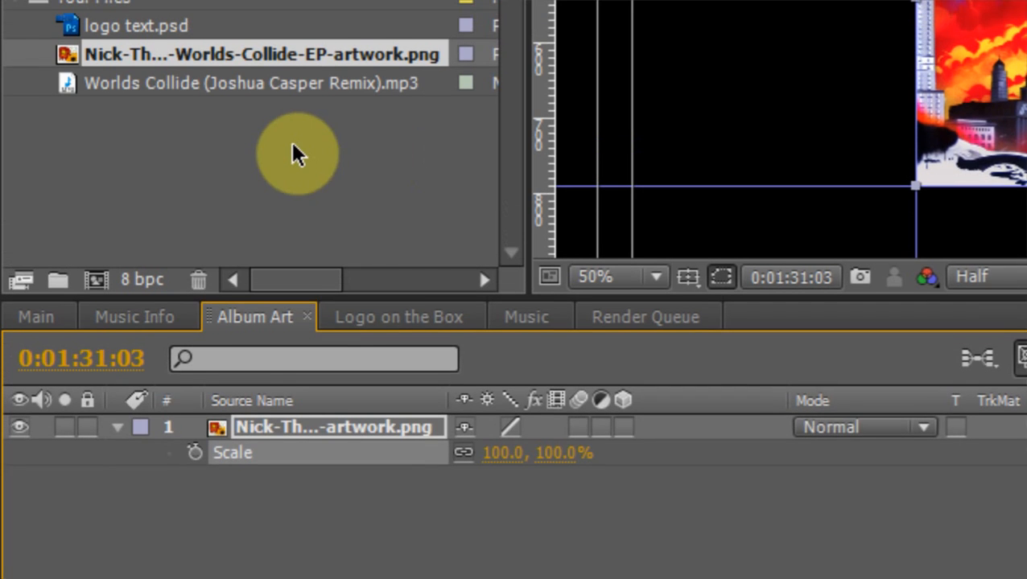
Place logo text.psd in the Logo on the Box composition and view it in the Main composition.
{"action": "left_click", "coordinate": [395, 320]}
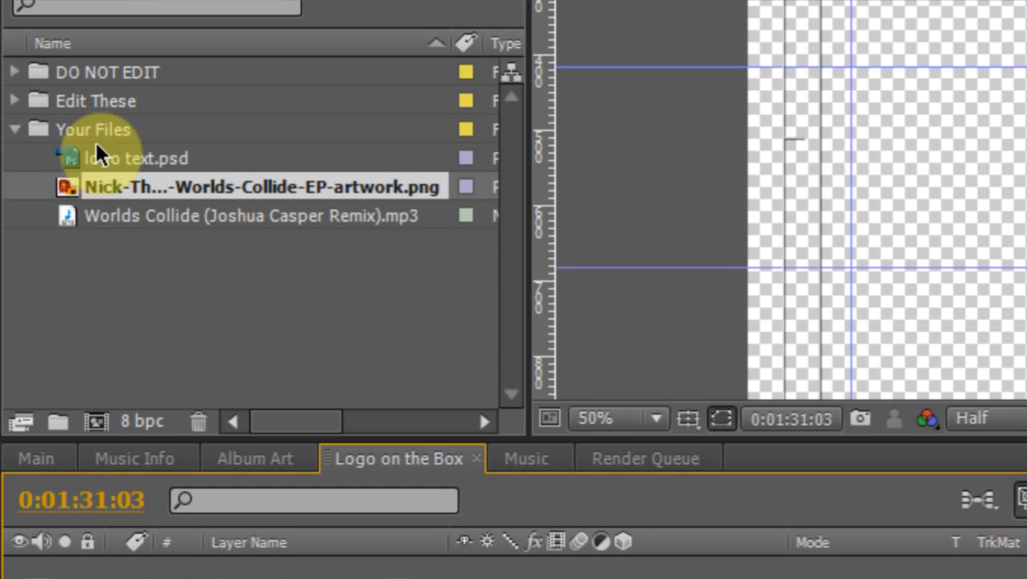
{"action": "left_click_drag", "start_coordinate": [73, 154], "coordinate": [822, 154]}
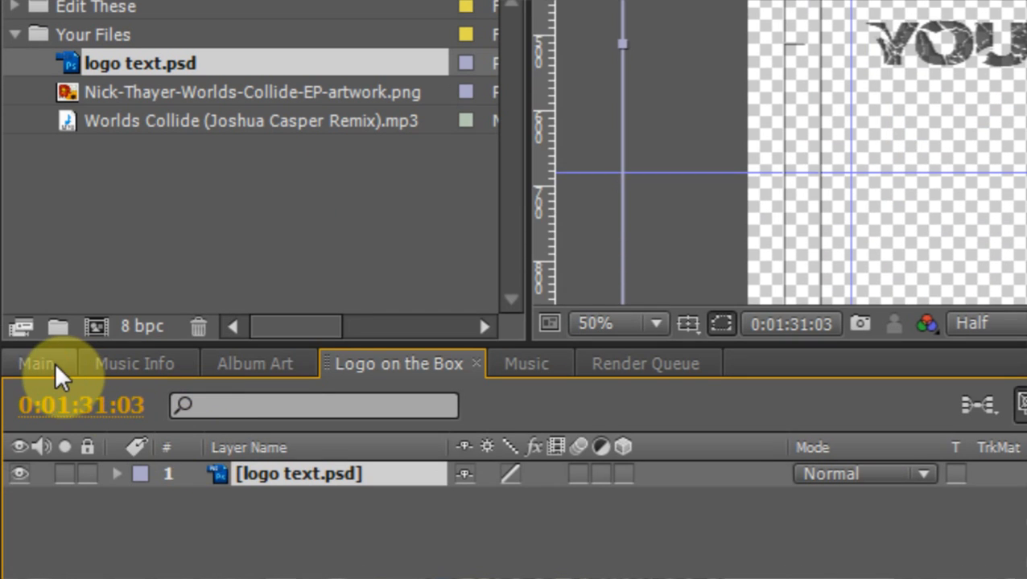
{"action": "left_click", "coordinate": [55, 363]}
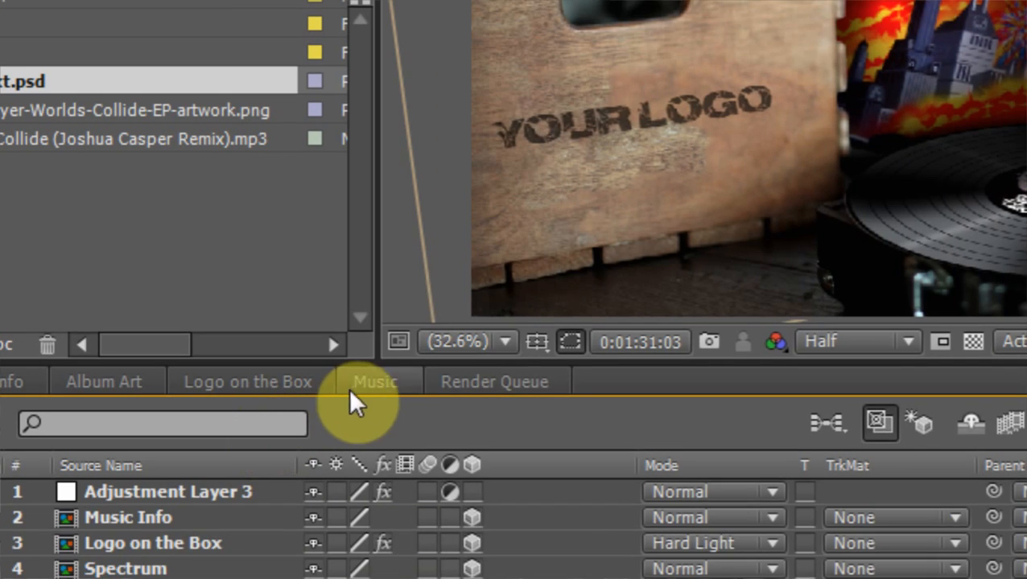
Place the Worlds Collide MP3 in the Music composition as a layer.
{"action": "left_click", "coordinate": [367, 384]}
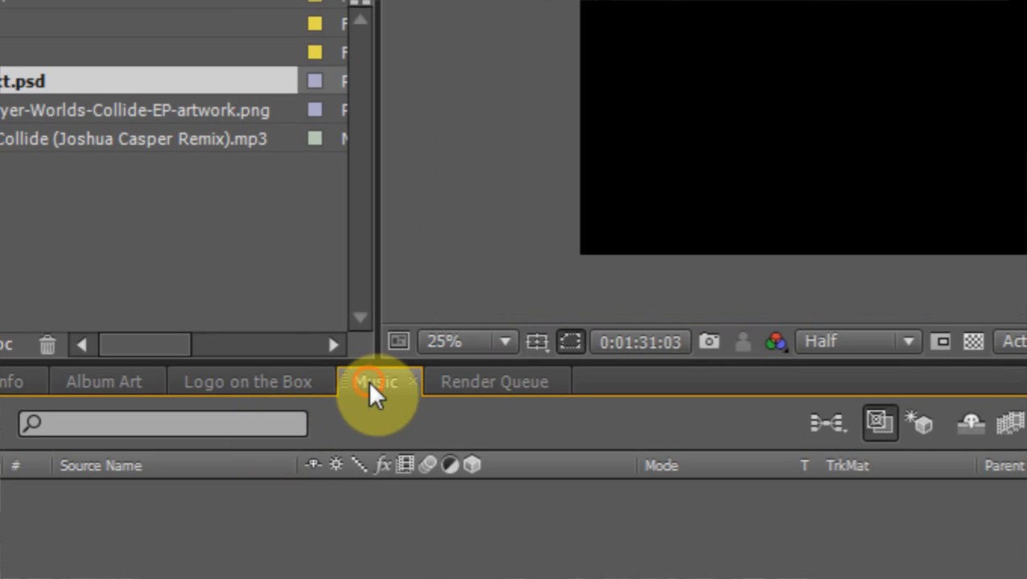
{"action": "left_click_drag", "start_coordinate": [9, 144], "coordinate": [95, 511]}
{"action": "left_click_drag", "start_coordinate": [244, 433], "coordinate": [244, 432]}
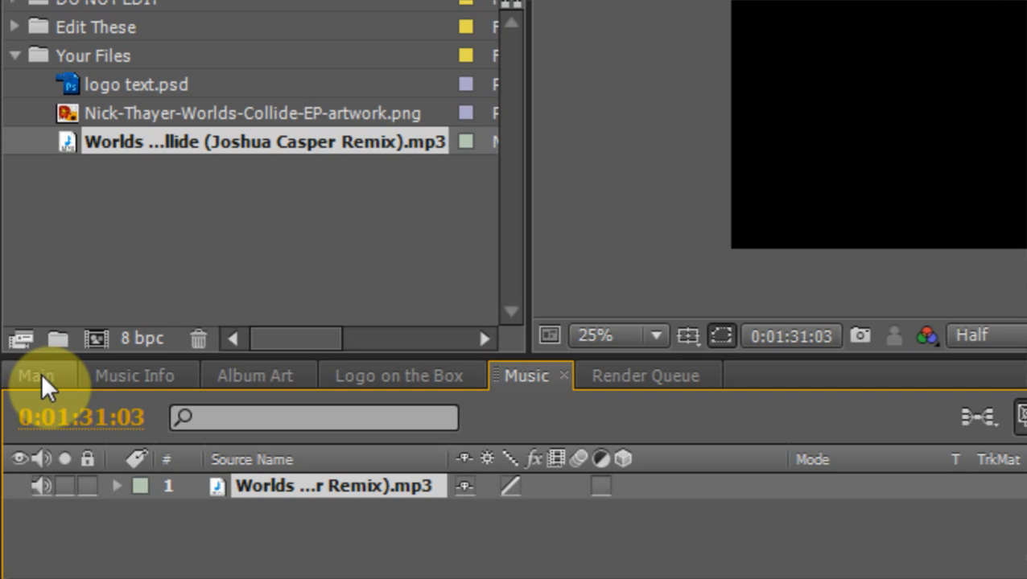
Open the composition settings of the Main composition and dismiss the antivirus update notification.
{"action": "left_click", "coordinate": [41, 374]}
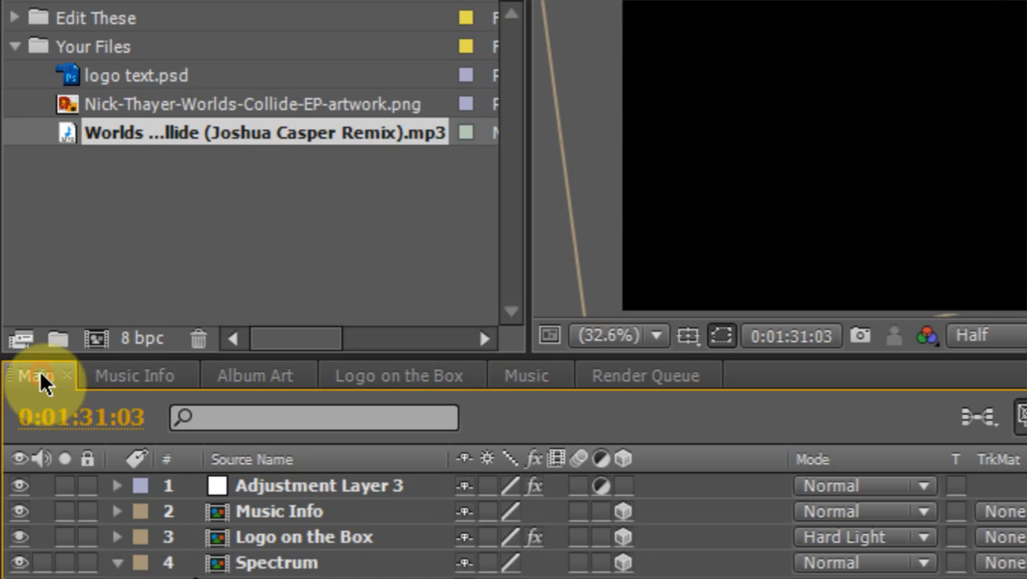
{"action": "left_click_drag", "start_coordinate": [537, 363], "coordinate": [293, 382]}
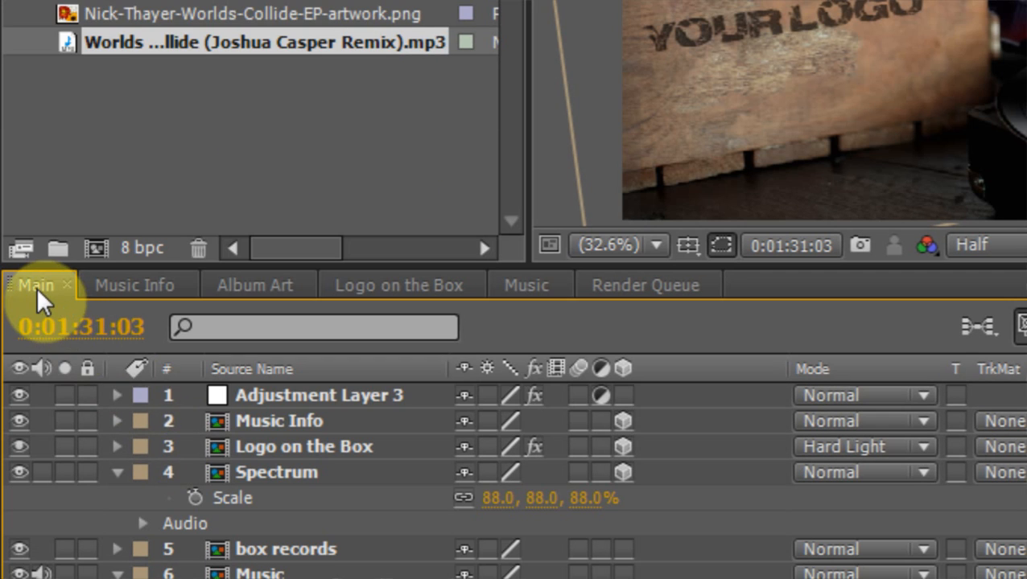
{"action": "right_click", "coordinate": [36, 287]}
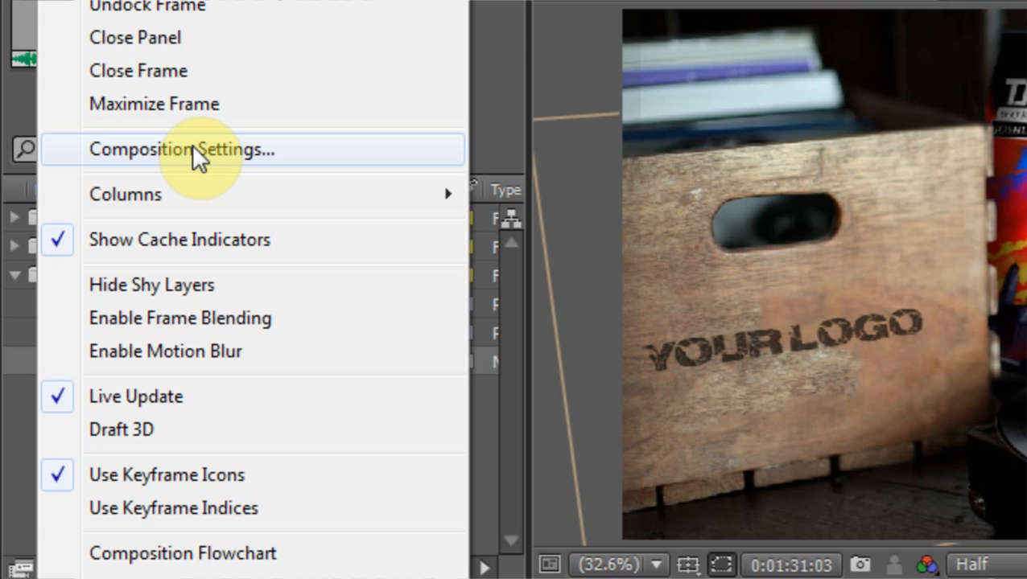
{"action": "left_click", "coordinate": [193, 149]}
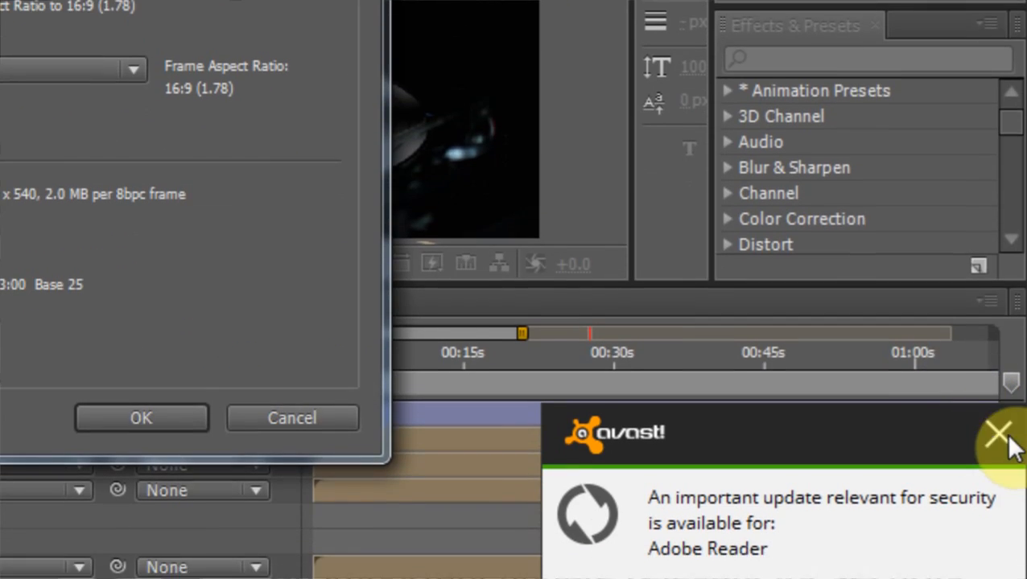
{"action": "left_click", "coordinate": [998, 437]}
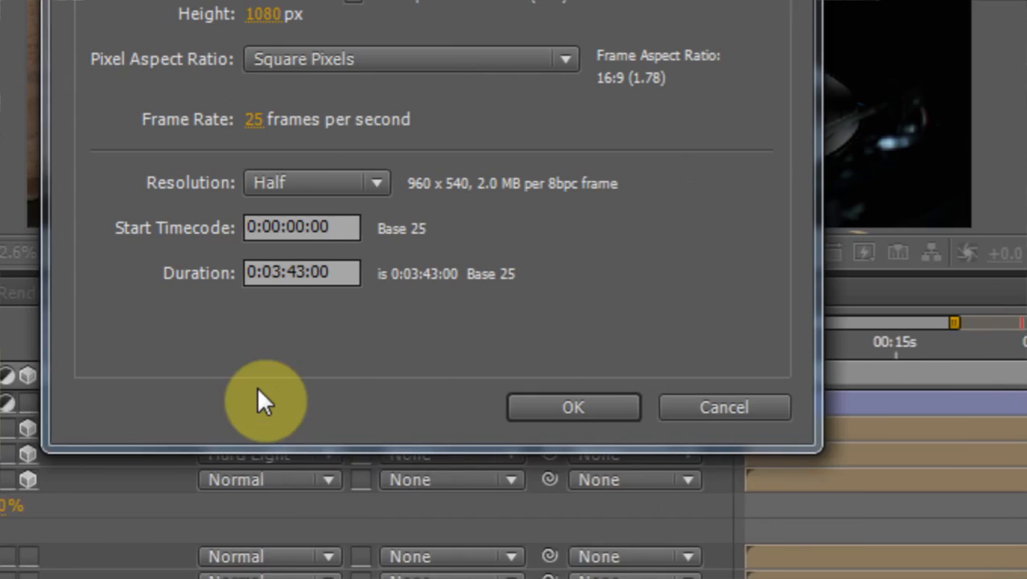
Set the Main composition's duration to 0:04:14:30 and apply the settings.
{"action": "left_click", "coordinate": [395, 272]}
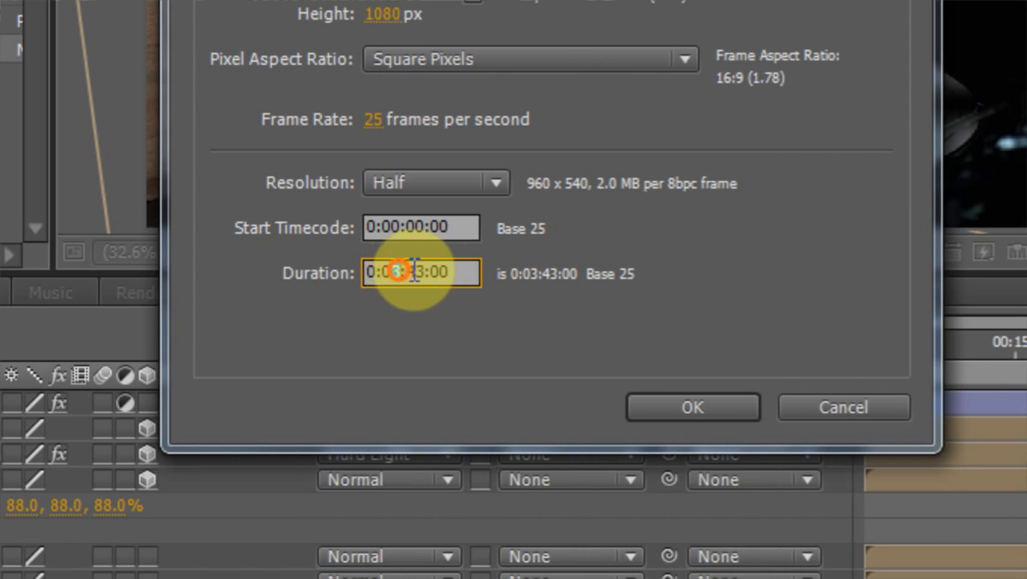
{"action": "key", "text": "BackSpace"}
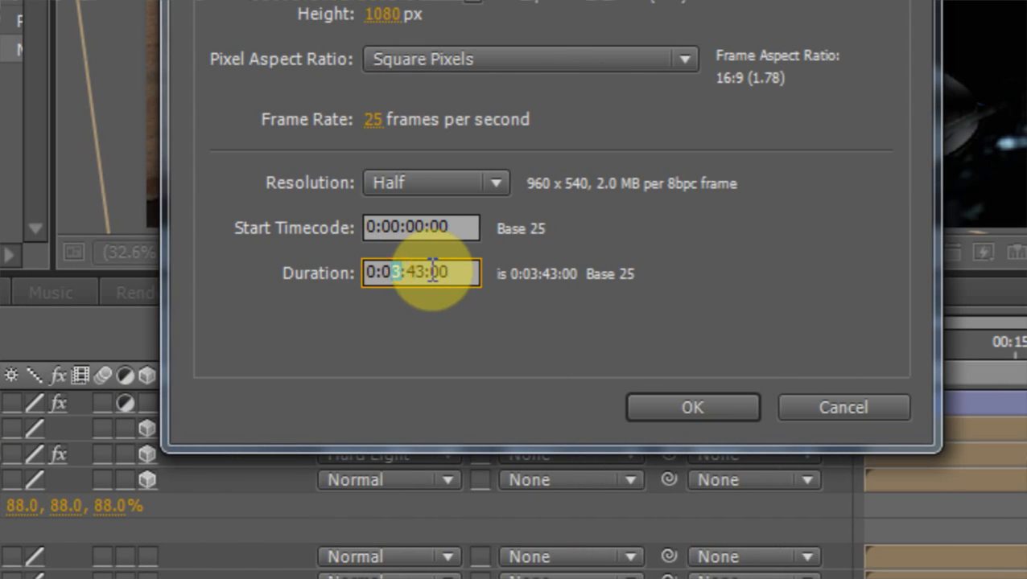
{"action": "type", "text": "4"}
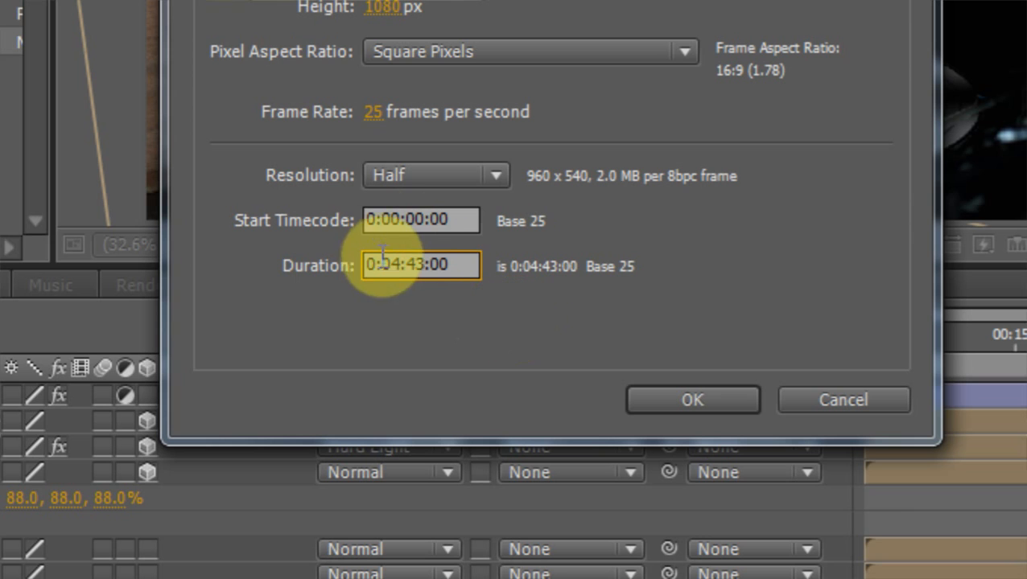
{"action": "double_click", "coordinate": [416, 265]}
{"action": "type", "text": "14"}
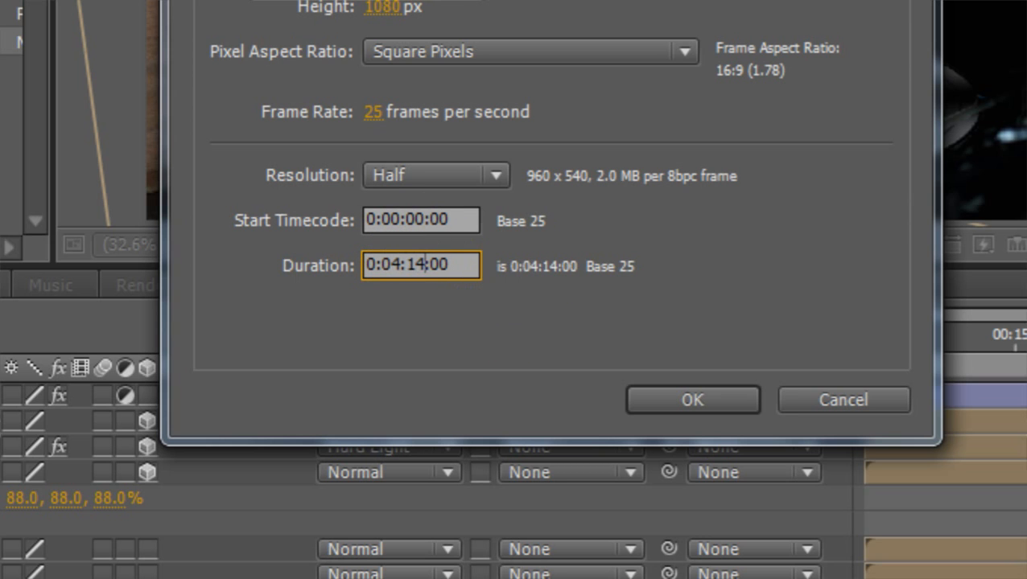
{"action": "double_click", "coordinate": [435, 264]}
{"action": "type", "text": "30"}
{"action": "left_click", "coordinate": [684, 394]}
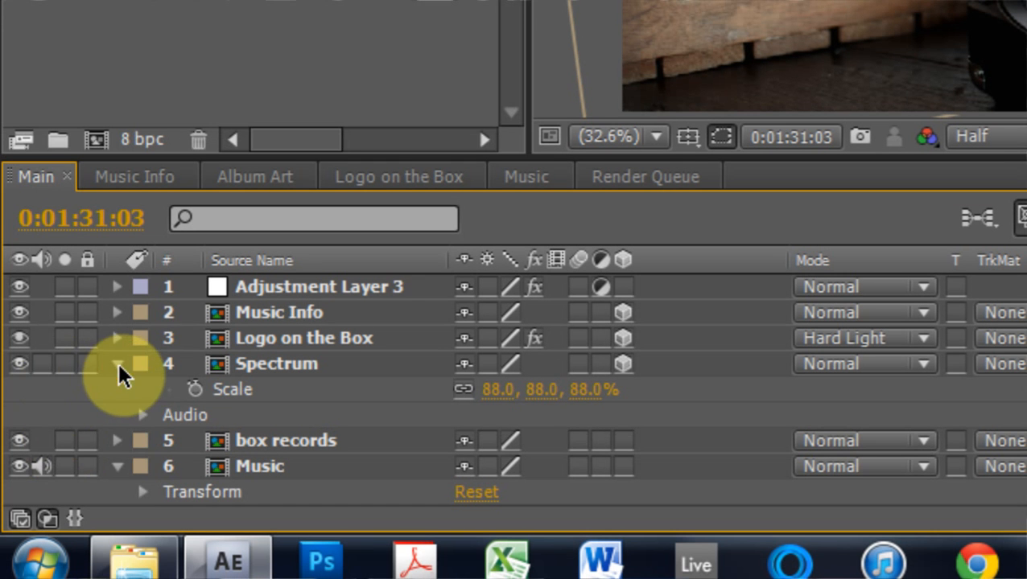
Show only the layers' Opacity properties and extend the work area to the end of the Main composition.
{"action": "left_click", "coordinate": [118, 363]}
{"action": "left_click", "coordinate": [117, 415]}
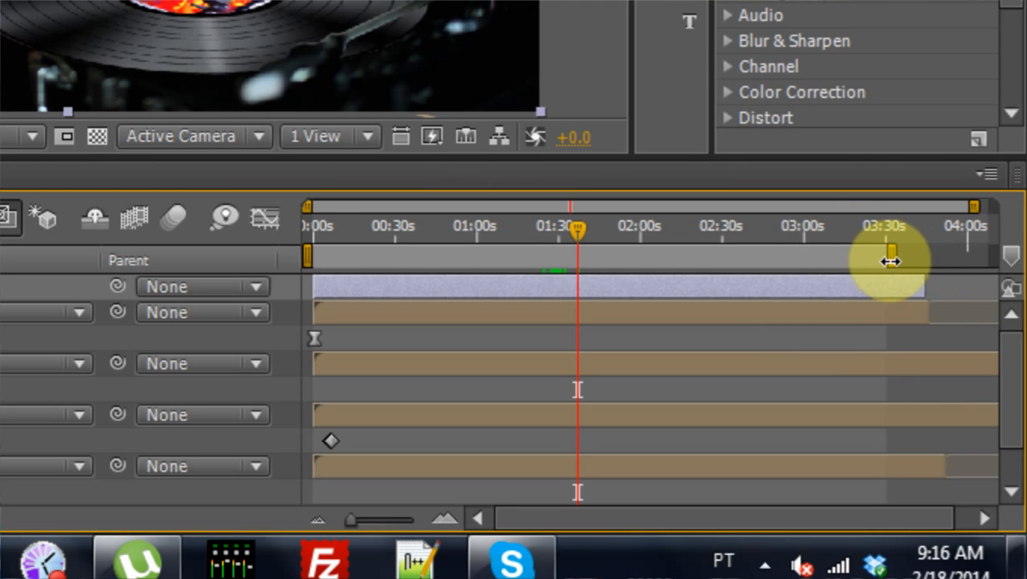
{"action": "left_click_drag", "start_coordinate": [889, 256], "coordinate": [1015, 271]}
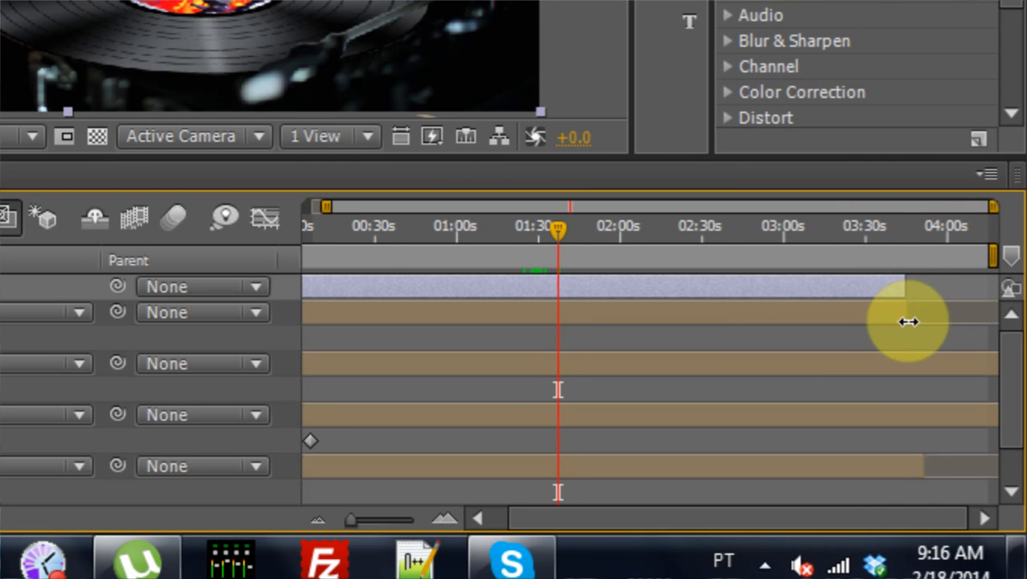
Extend the Music Info, Adjustment Layer 3 and box records layers to the end of the Main composition.
{"action": "left_click_drag", "start_coordinate": [908, 321], "coordinate": [949, 321]}
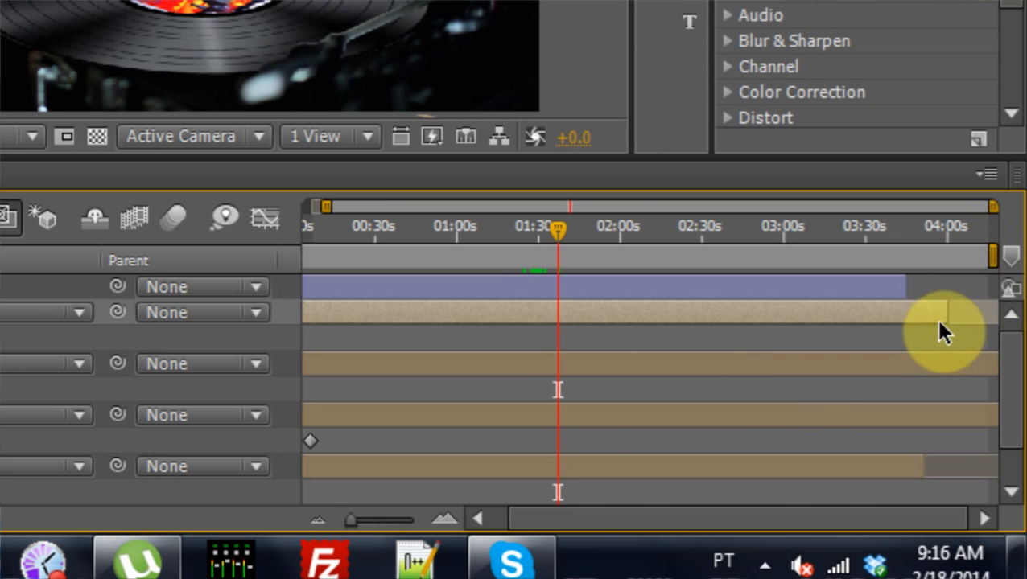
{"action": "left_click_drag", "start_coordinate": [945, 318], "coordinate": [1002, 330]}
{"action": "left_click_drag", "start_coordinate": [906, 289], "coordinate": [999, 291]}
{"action": "left_click_drag", "start_coordinate": [934, 459], "coordinate": [999, 459]}
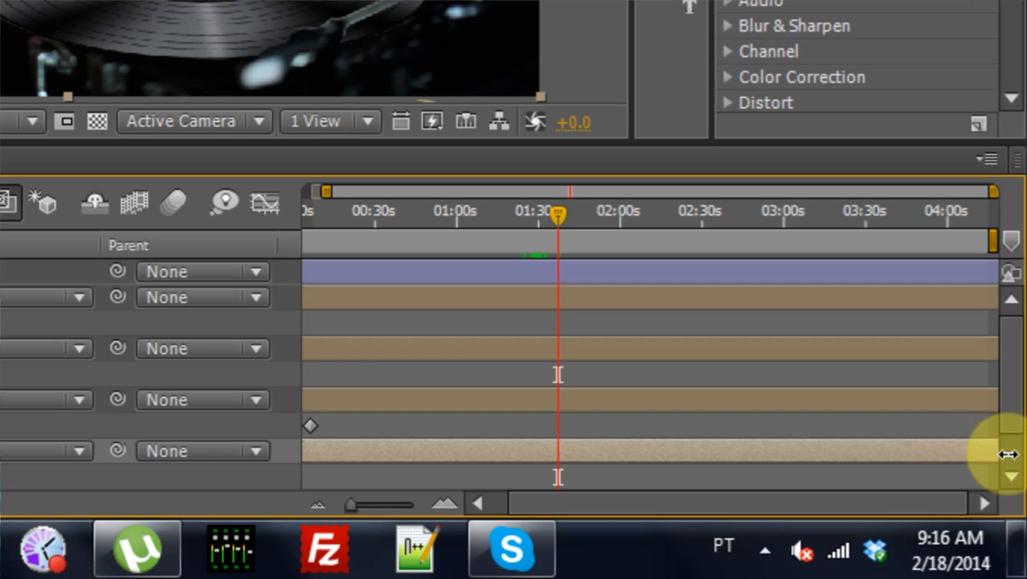
{"action": "left_click_drag", "start_coordinate": [1008, 346], "coordinate": [1012, 455]}
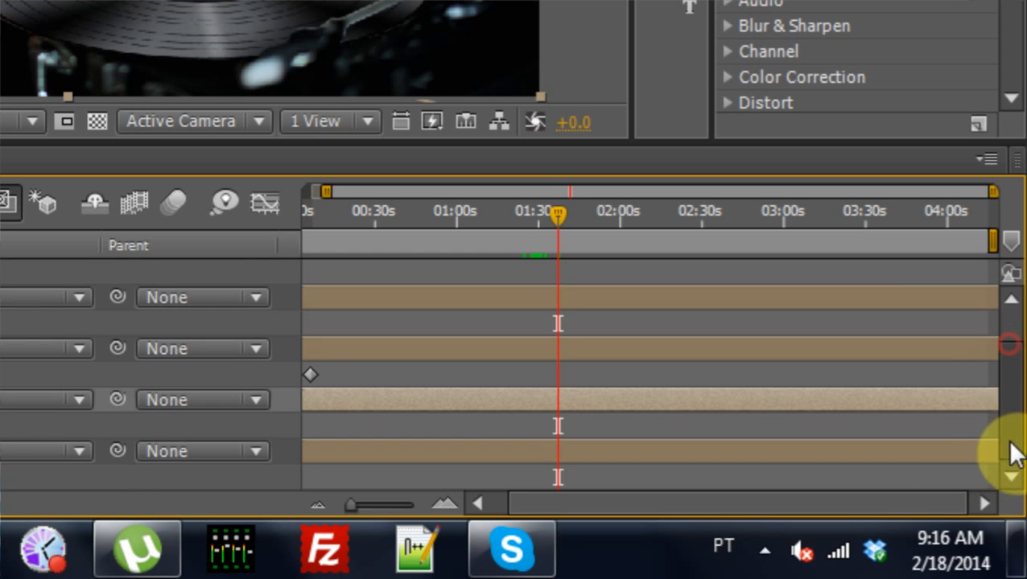
Select all layers and add starting opacity keyframes on Logo on the Box, box records and Music at 0:04:09:16.
{"action": "left_click", "coordinate": [980, 214]}
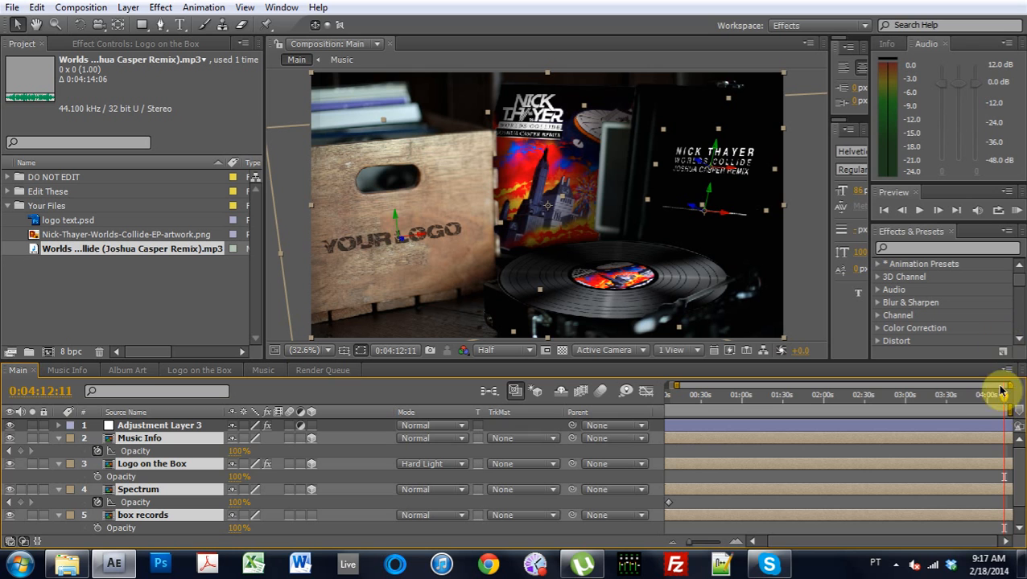
{"action": "left_click_drag", "start_coordinate": [1003, 403], "coordinate": [1000, 402]}
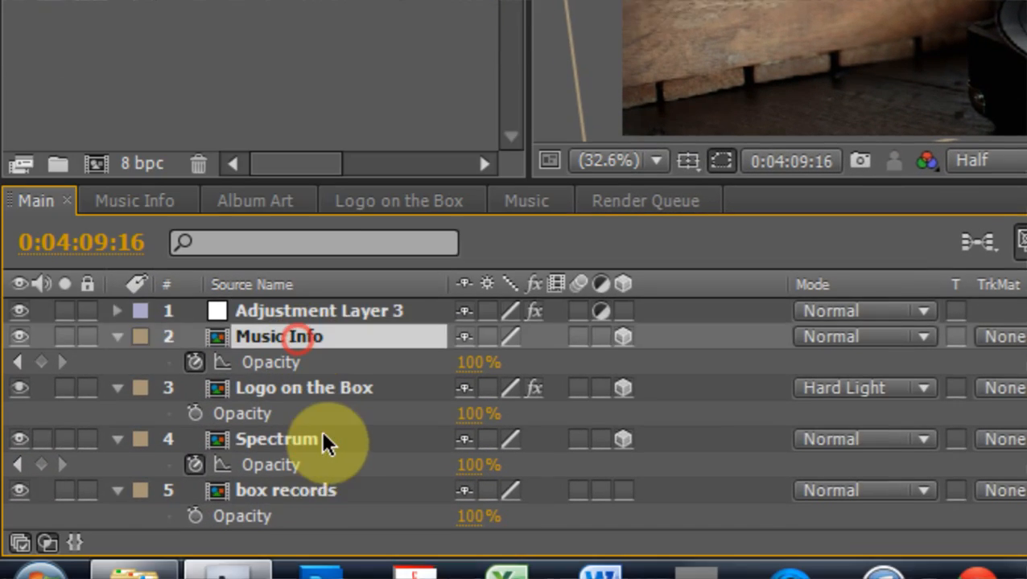
{"action": "scroll", "coordinate": [163, 493], "scroll_direction": "down", "scroll_amount": 2}
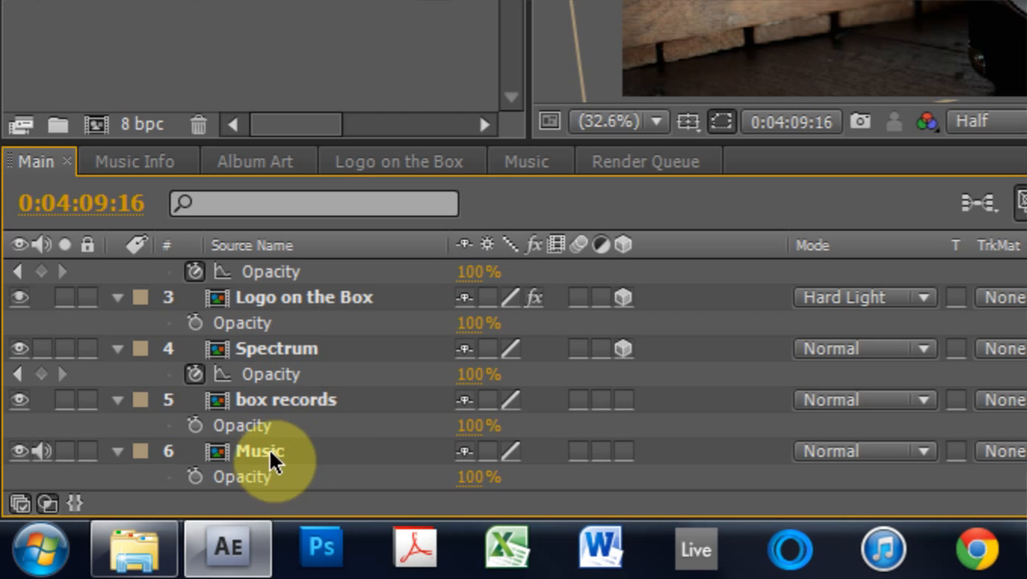
{"action": "key", "text": "ctrl+a"}
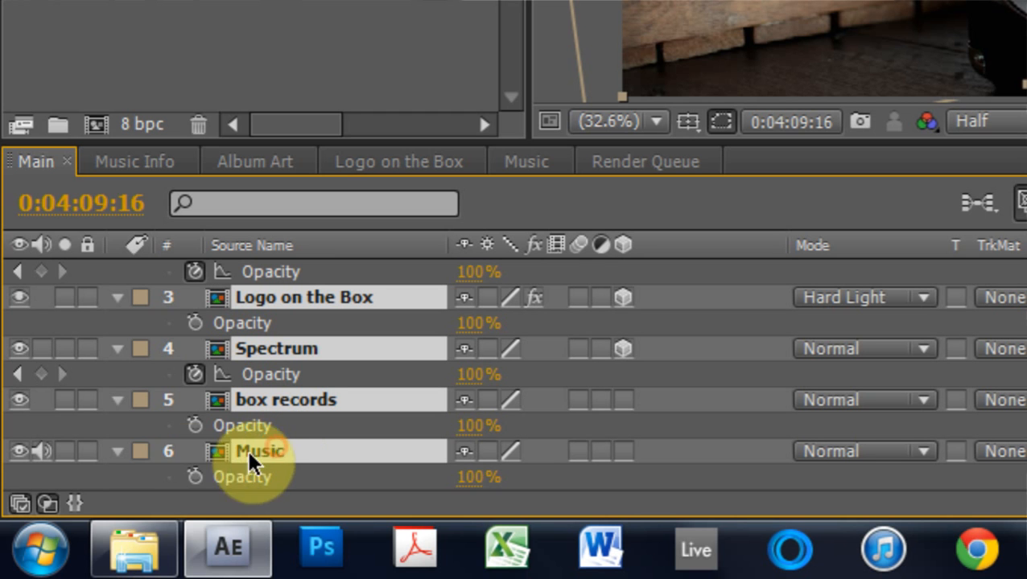
{"action": "left_click", "coordinate": [195, 476]}
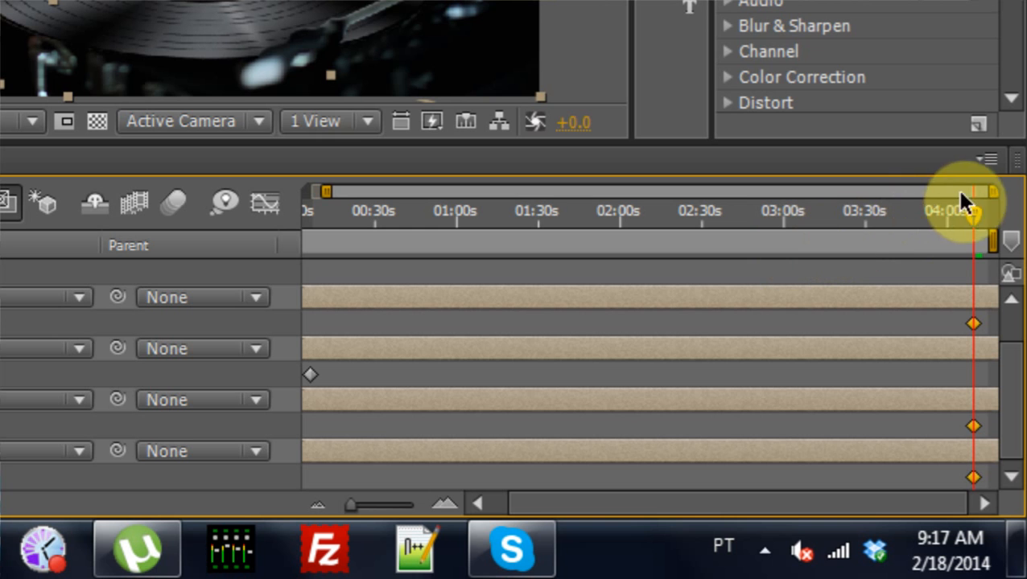
Set the selected layers' opacity to 0% at 0:04:14:16 and review the fade-out back to about 0:04:06:22.
{"action": "left_click_drag", "start_coordinate": [972, 210], "coordinate": [985, 212]}
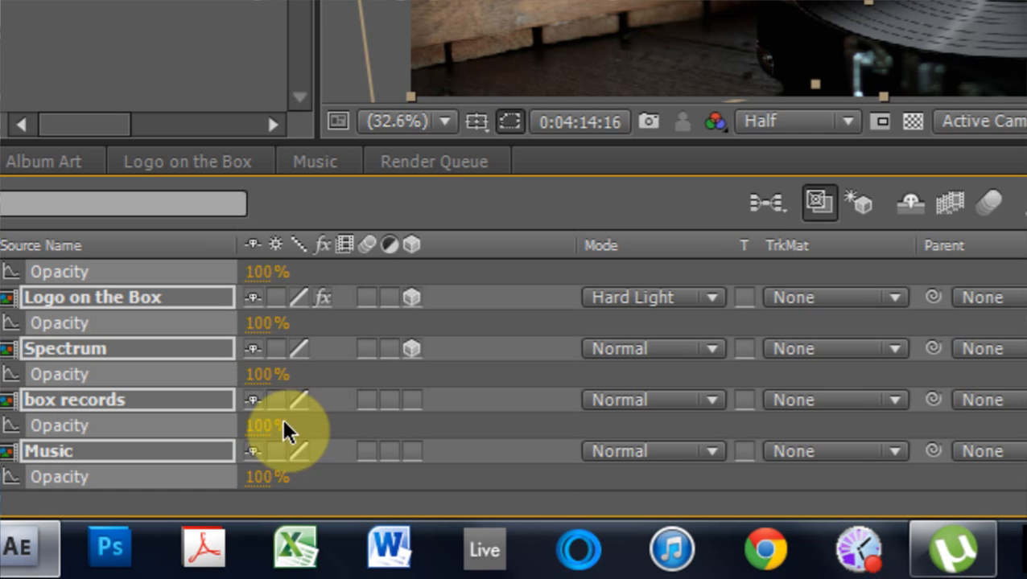
{"action": "left_click", "coordinate": [268, 427]}
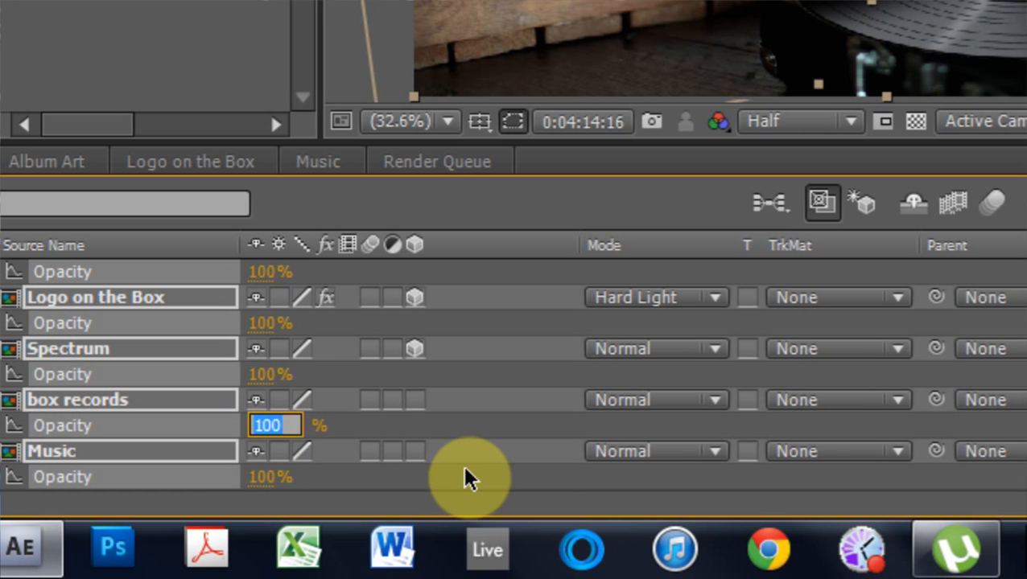
{"action": "type", "text": "0"}
{"action": "key", "text": "Return"}
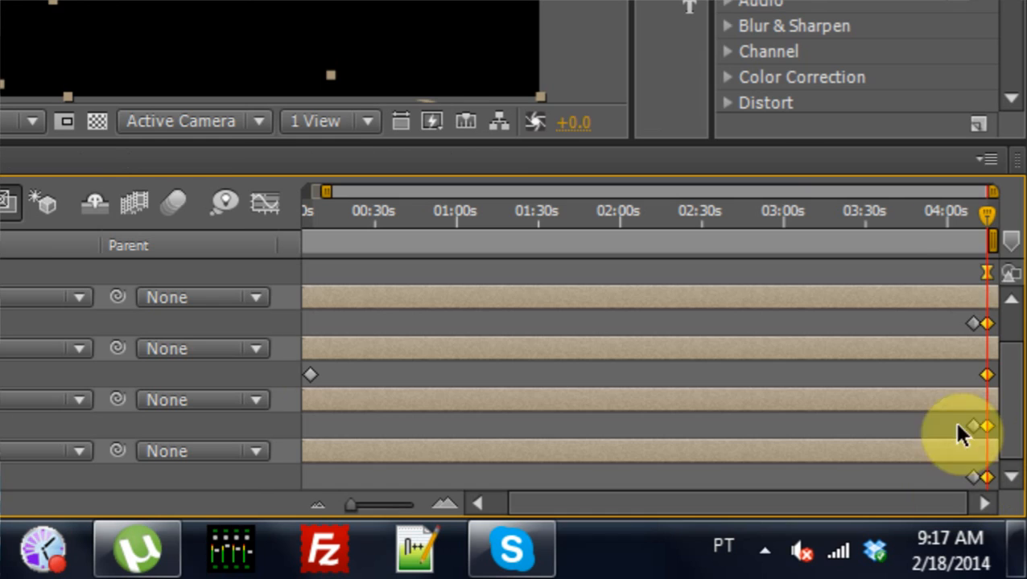
{"action": "left_click_drag", "start_coordinate": [992, 223], "coordinate": [927, 243]}
{"action": "left_click", "coordinate": [965, 239]}
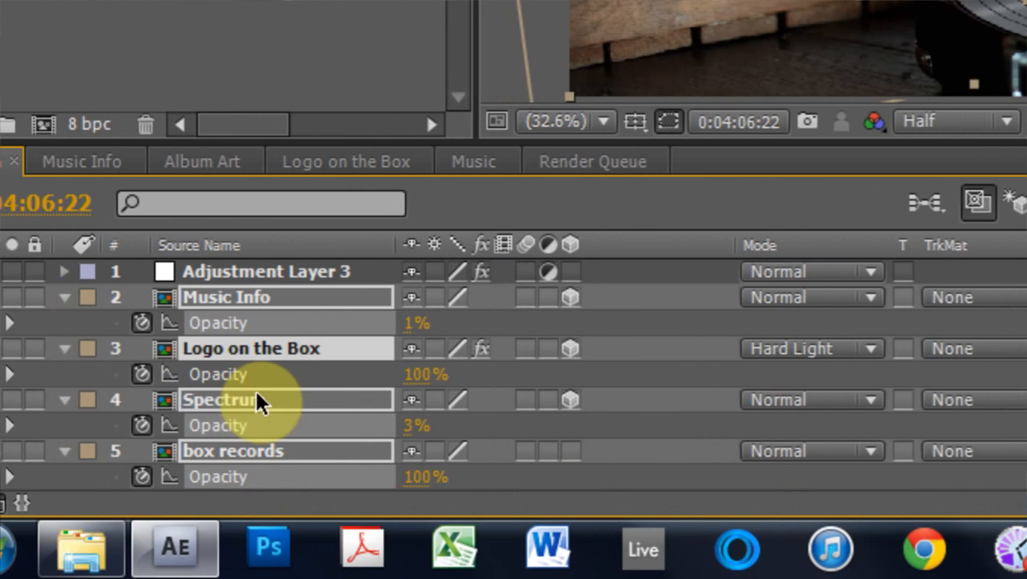
Set the opacity of the Music Info and Spectrum layers to 100% at 0:04:09:16.
{"action": "left_click", "coordinate": [287, 362]}
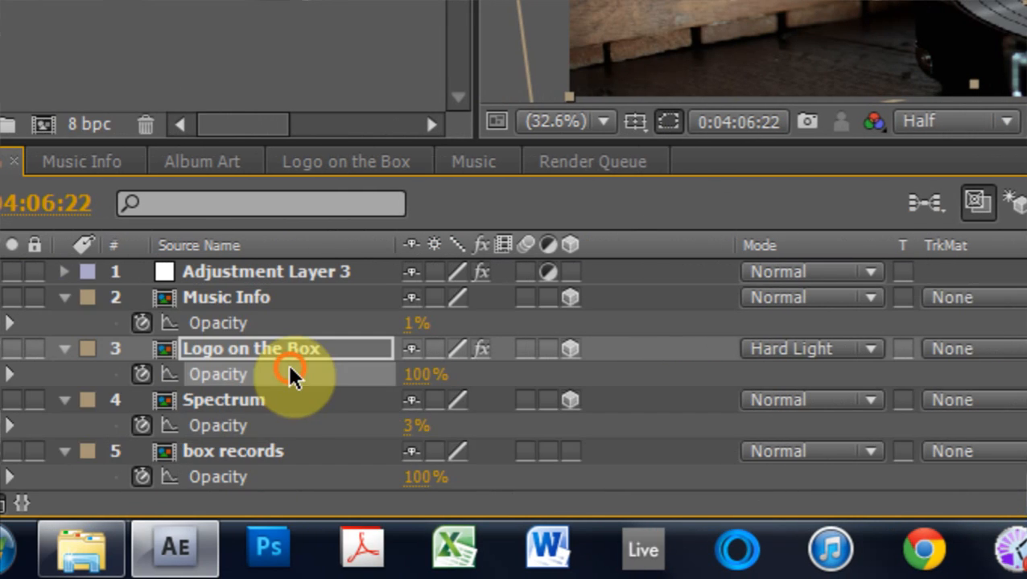
{"action": "left_click", "coordinate": [977, 210]}
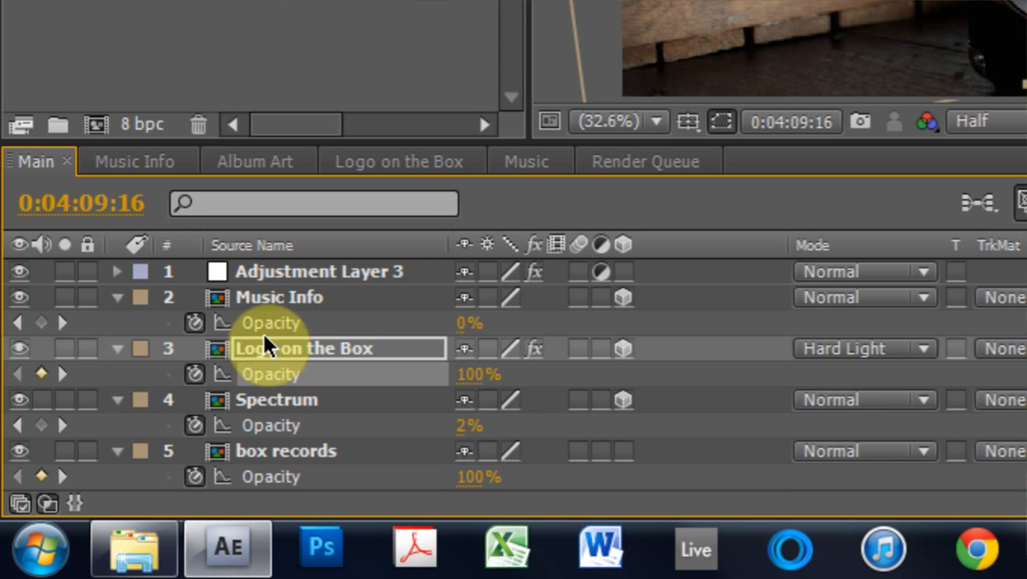
{"action": "left_click", "coordinate": [259, 297]}
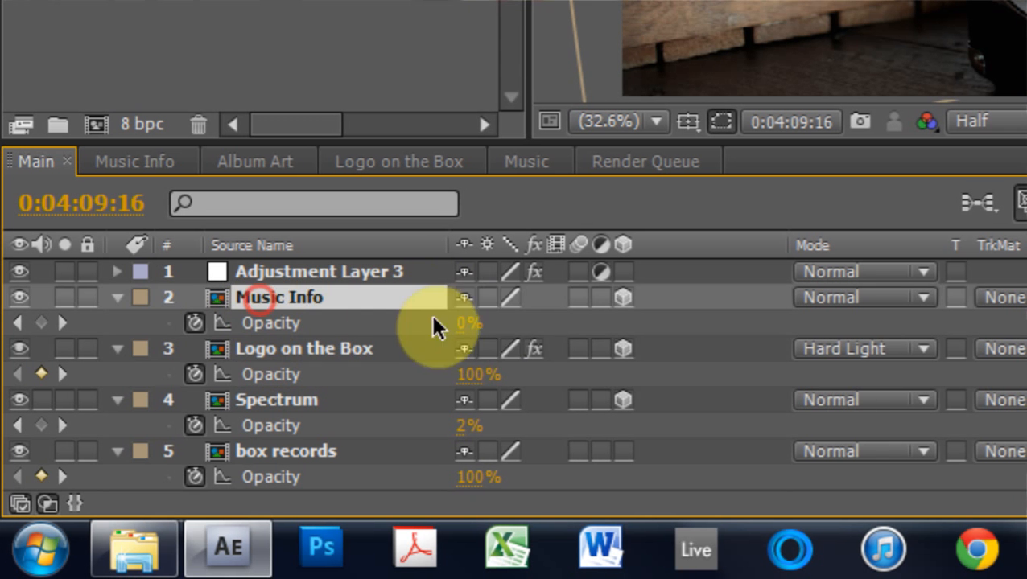
{"action": "left_click", "coordinate": [466, 323]}
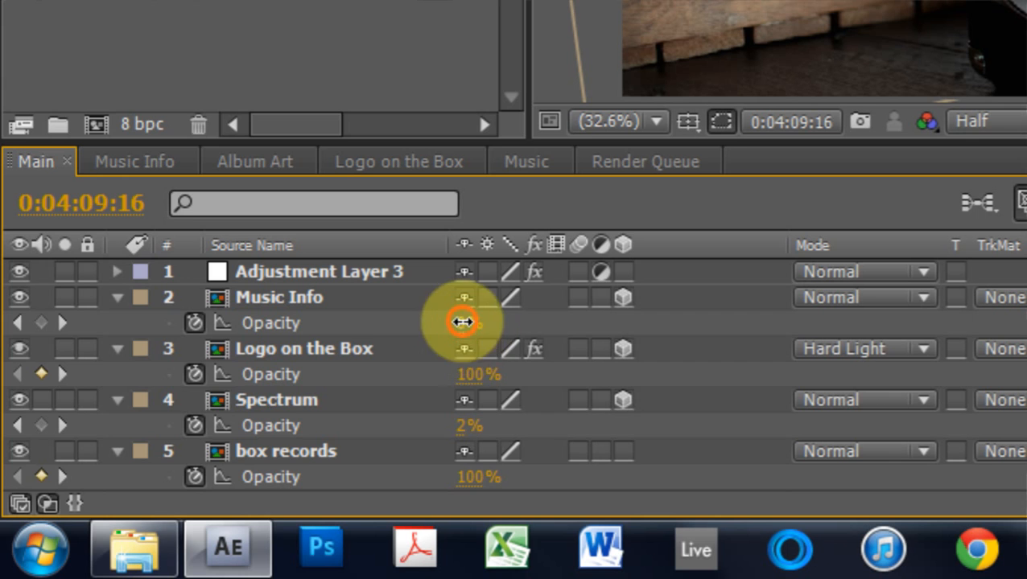
{"action": "left_click", "coordinate": [464, 323]}
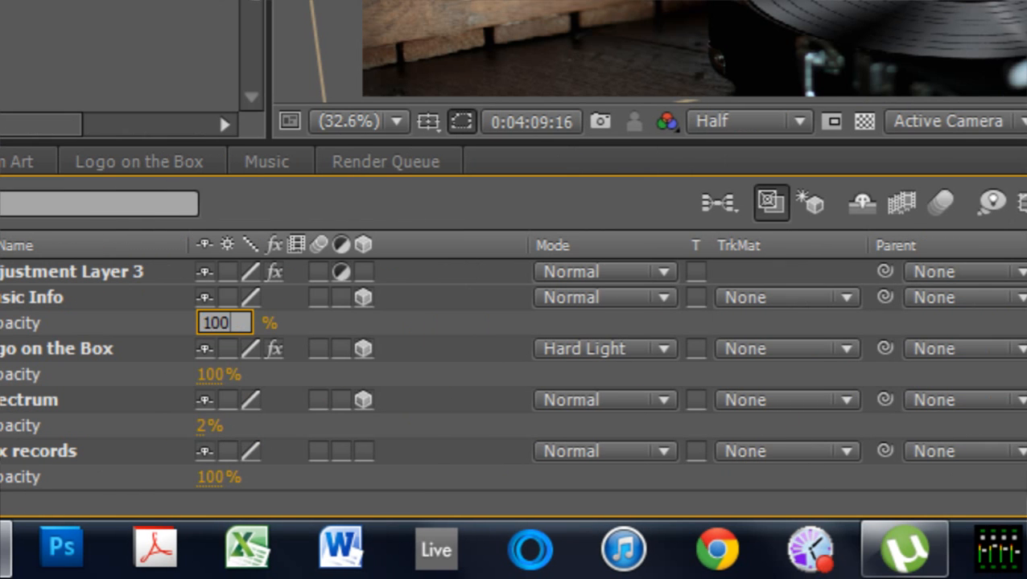
{"action": "key", "text": "Return"}
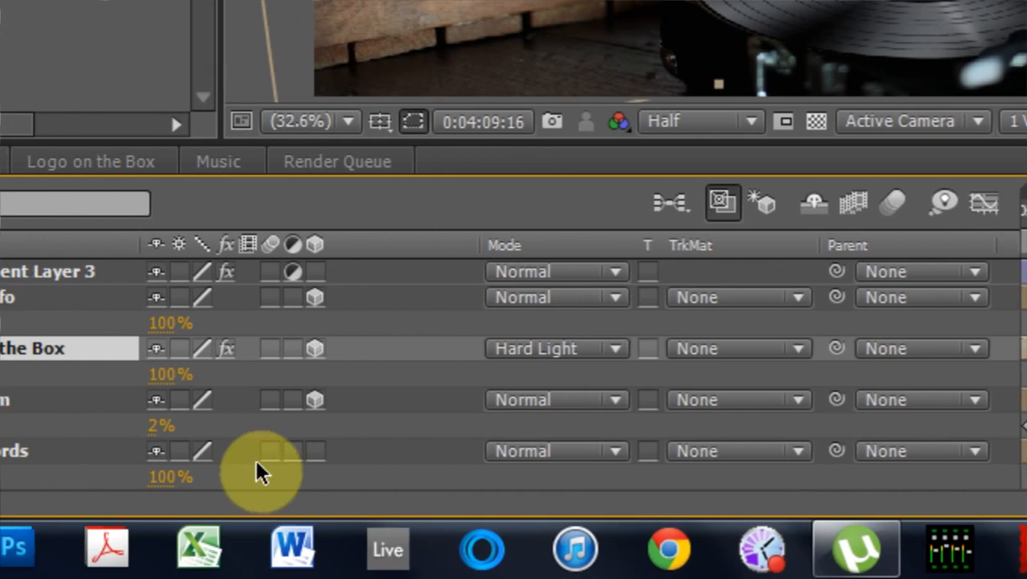
{"action": "left_click", "coordinate": [164, 427]}
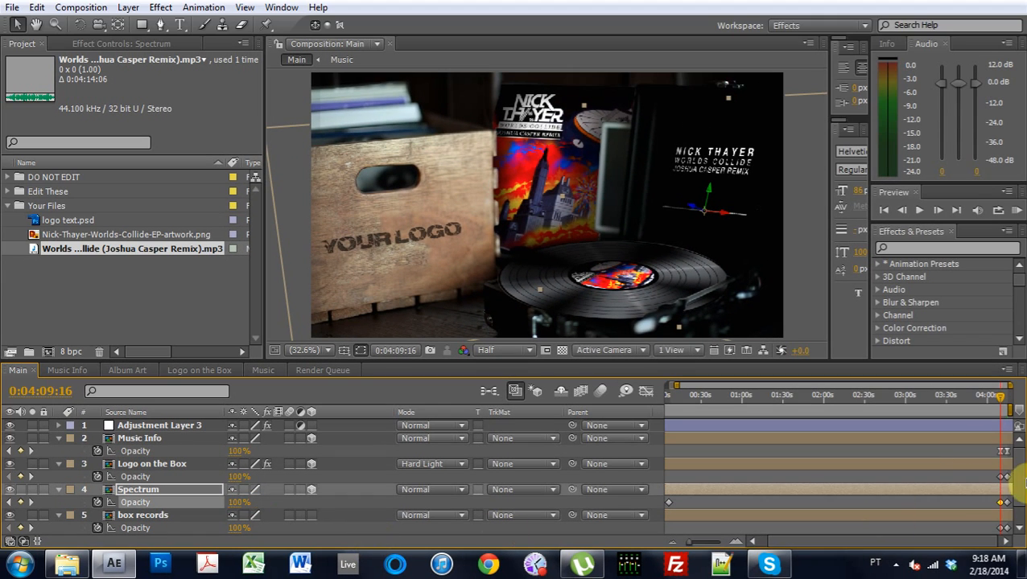
Lower the Main composition's preview resolution to Third and move the current time to 0:00:12:00.
{"action": "left_click_drag", "start_coordinate": [1003, 402], "coordinate": [899, 412]}
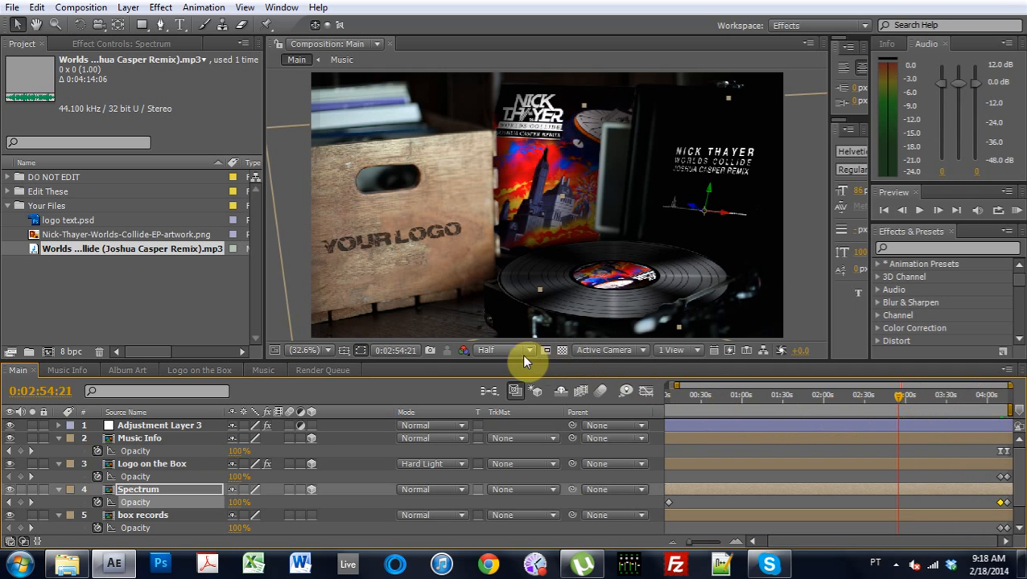
{"action": "left_click", "coordinate": [493, 350]}
{"action": "left_click", "coordinate": [514, 421]}
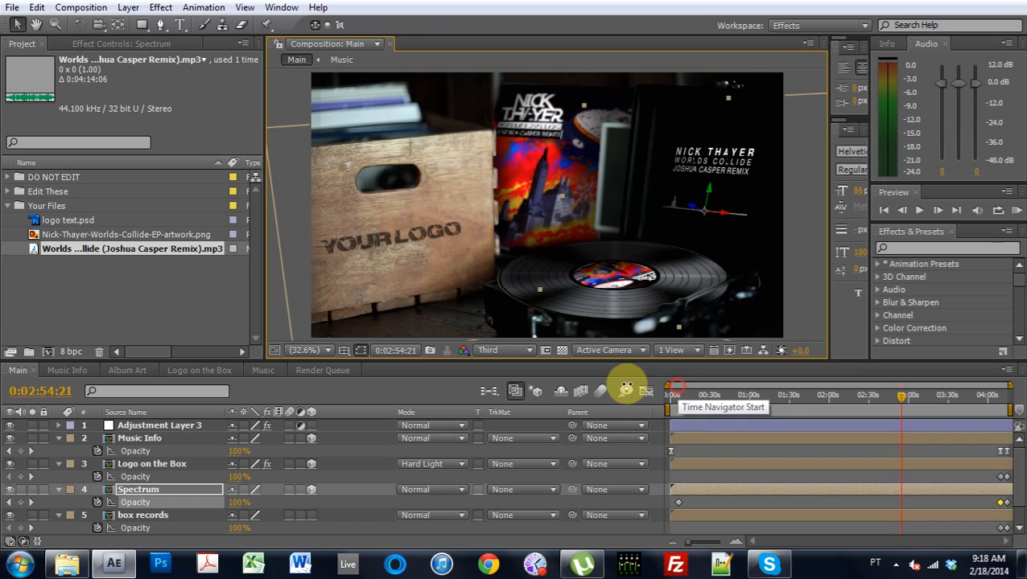
{"action": "left_click", "coordinate": [680, 408]}
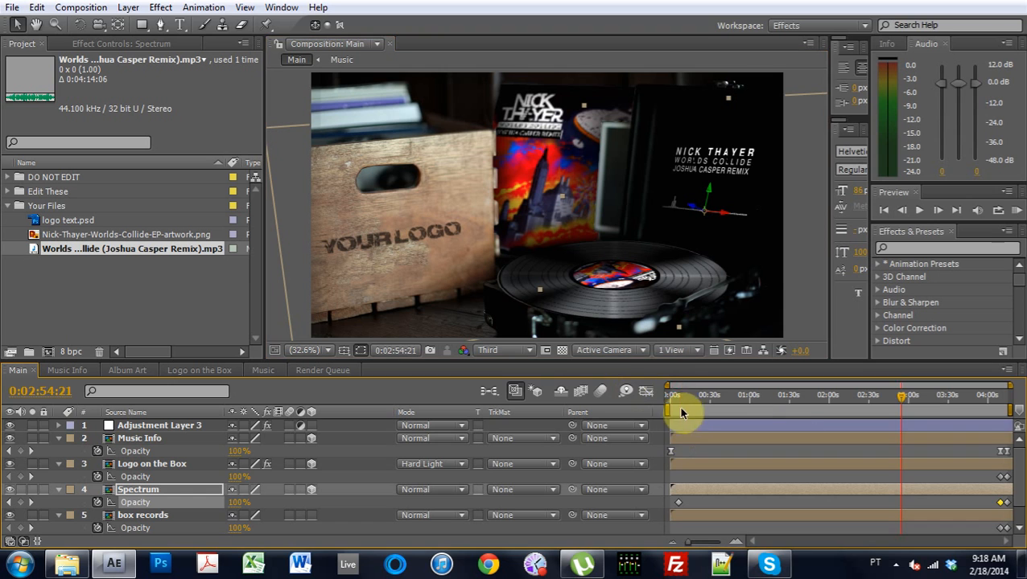
{"action": "left_click_drag", "start_coordinate": [673, 402], "coordinate": [686, 402]}
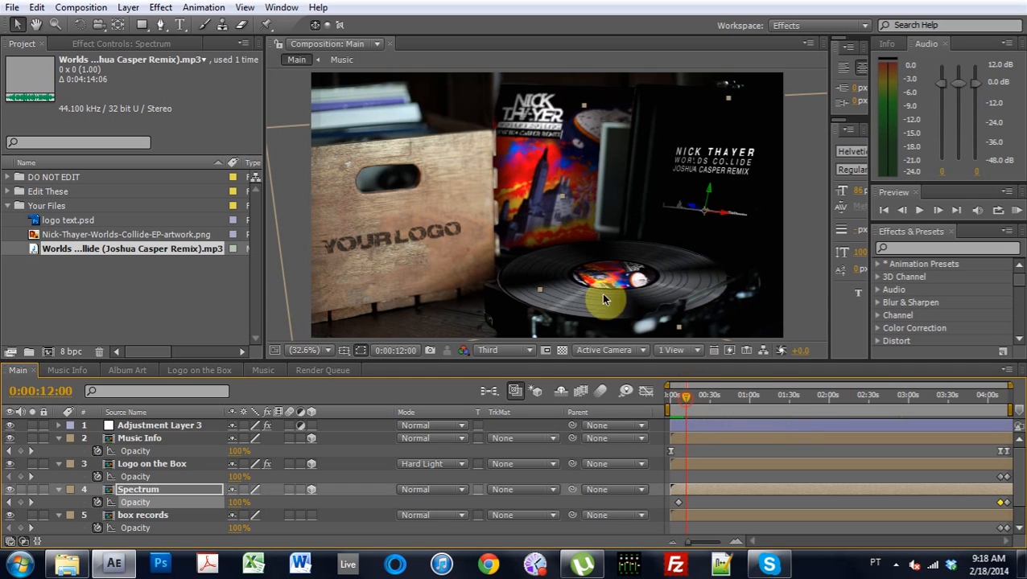